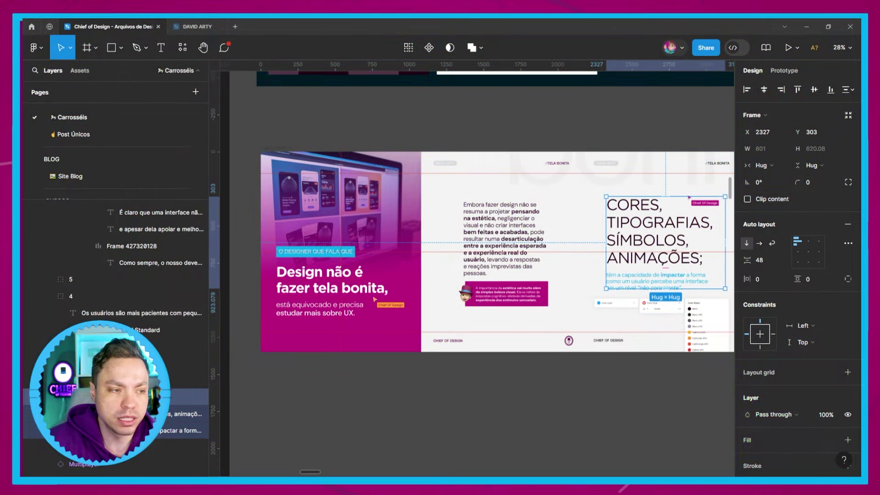
- Select the CORES, TIPOGRAFIAS, SÍMBOLOS, ANIMAÇÕES heading text to show its Text properties
{"action": "double_click", "coordinate": [635, 227]}
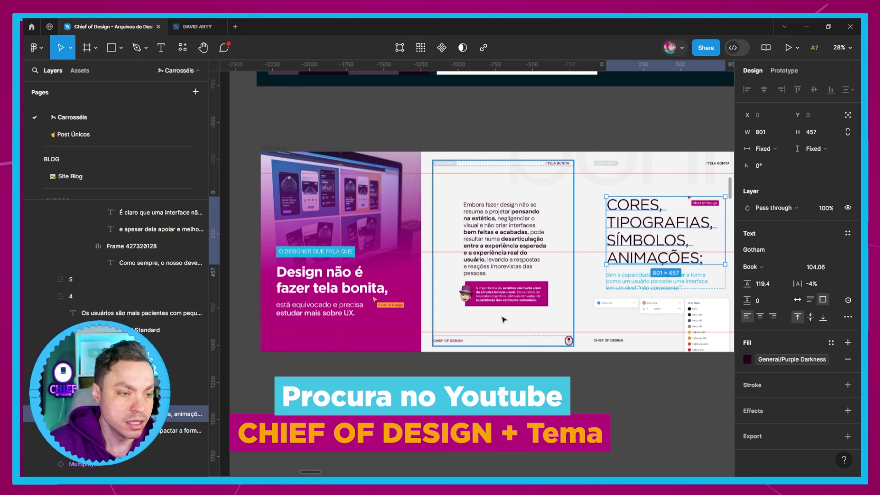
- Pan across more carousel frames, then deselect everything to show the file's local variables and styles
{"action": "left_click", "coordinate": [447, 146]}
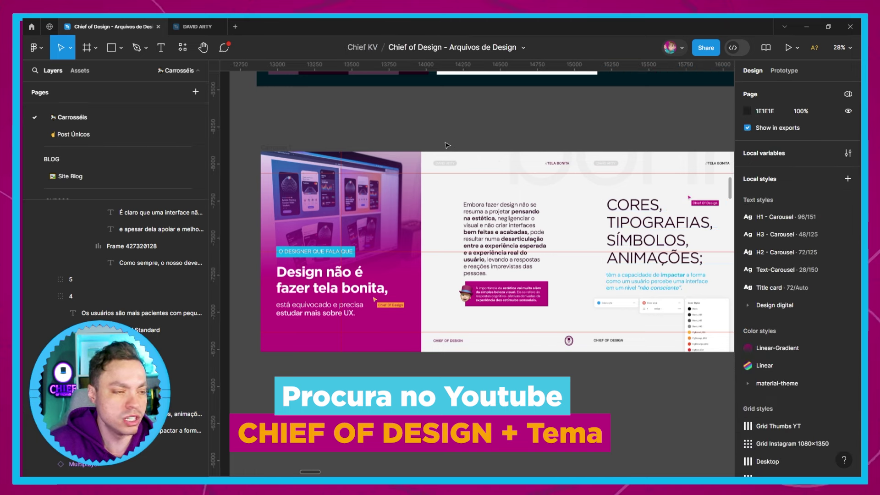
{"action": "scroll", "coordinate": [419, 185], "scroll_direction": "down", "scroll_amount": 2}
{"action": "scroll", "coordinate": [635, 349], "scroll_direction": "right", "scroll_amount": 1}
{"action": "scroll", "coordinate": [605, 346], "scroll_direction": "right", "scroll_amount": 3}
{"action": "scroll", "coordinate": [511, 349], "scroll_direction": "left", "scroll_amount": 2}
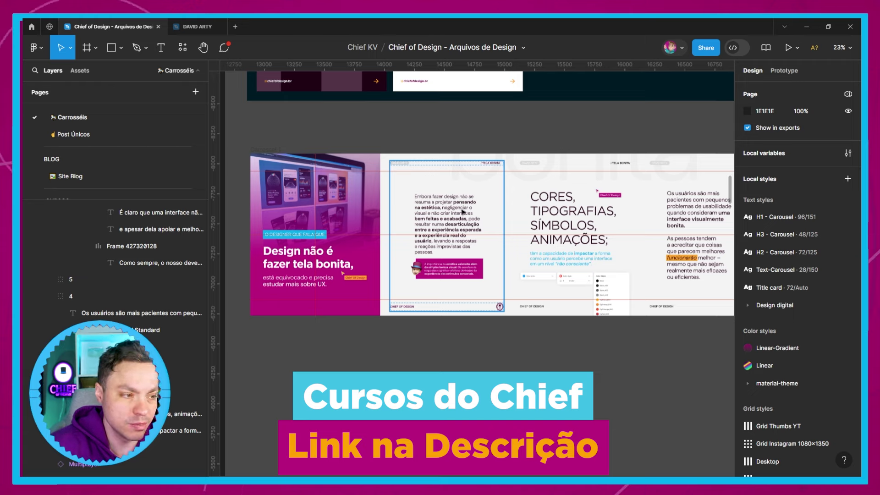
{"action": "double_click", "coordinate": [572, 223]}
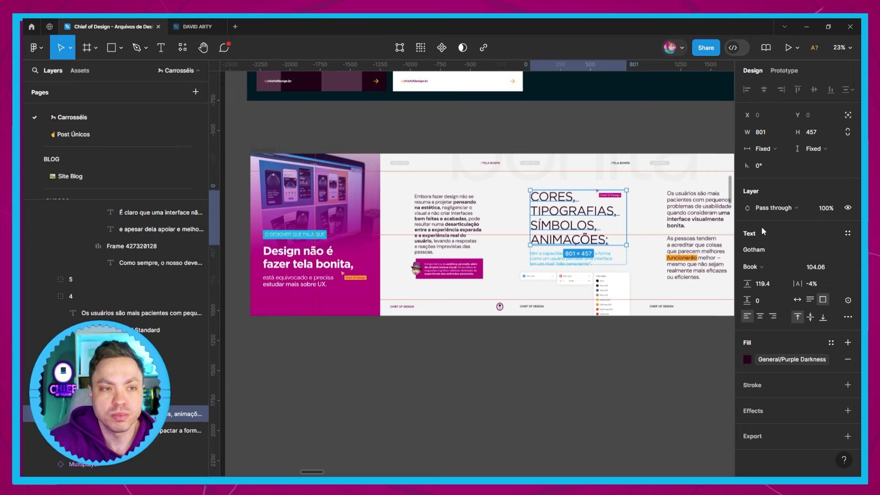
{"action": "left_click", "coordinate": [671, 133]}
{"action": "mouse_move", "coordinate": [758, 200]}
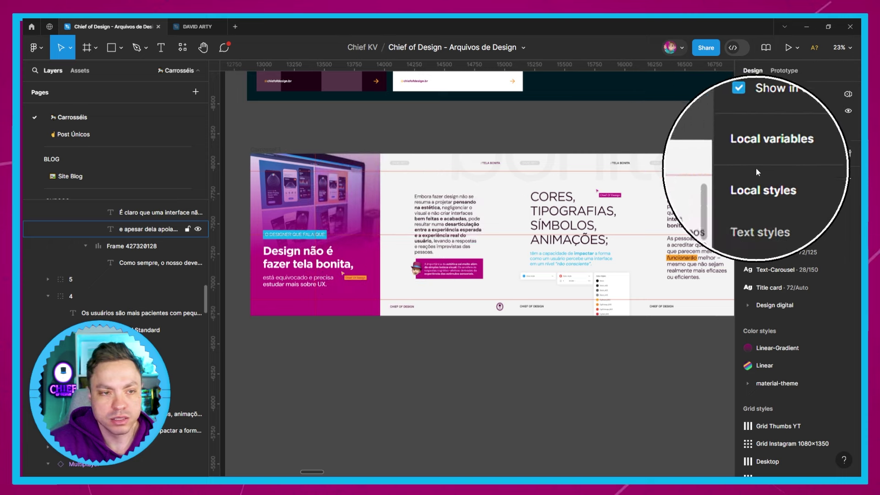
- Create a new variable collection named 'Tipografia' in Local variables
{"action": "left_click", "coordinate": [849, 154]}
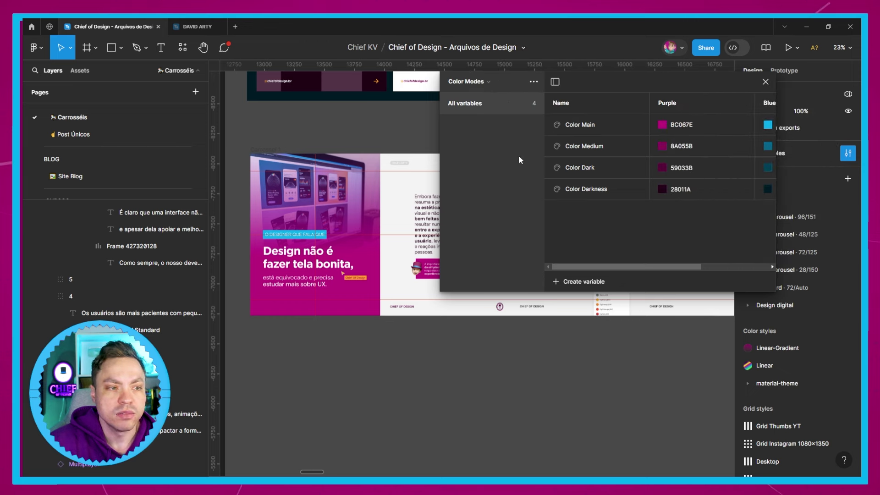
{"action": "left_click", "coordinate": [530, 87]}
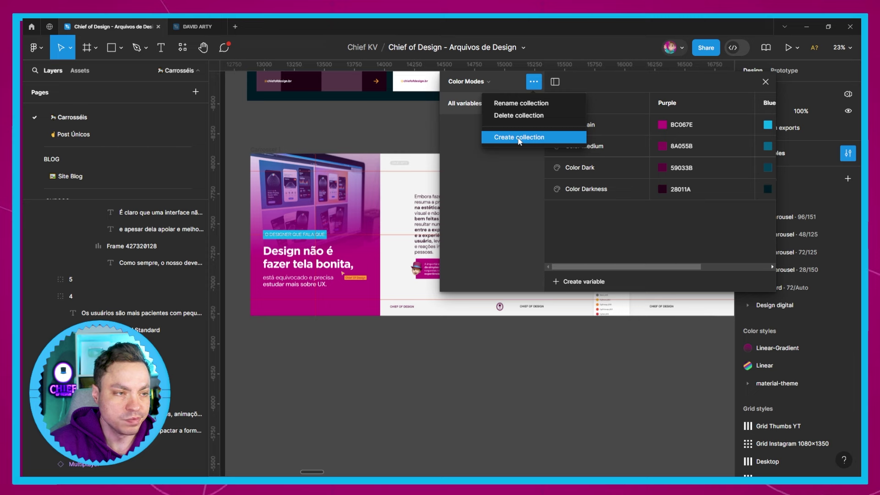
{"action": "left_click", "coordinate": [520, 137]}
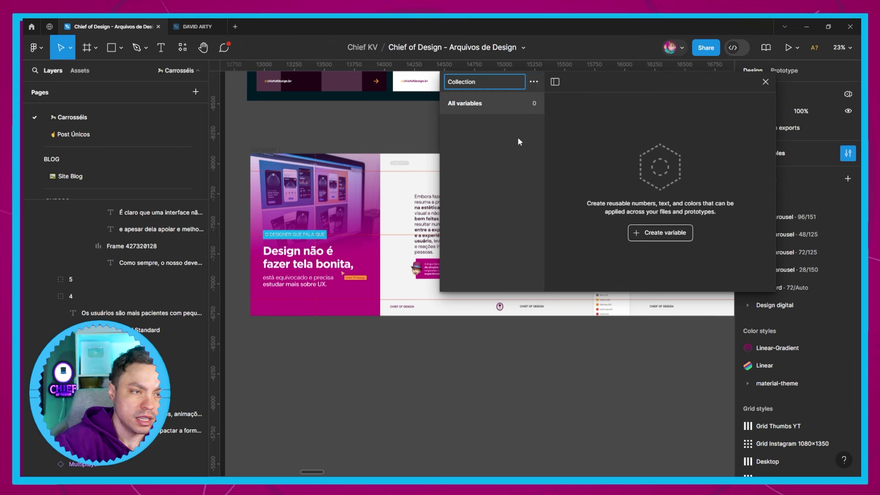
{"action": "key", "text": "BackSpace"}
{"action": "key", "text": "BackSpace"}
{"action": "key", "text": "BackSpace"}
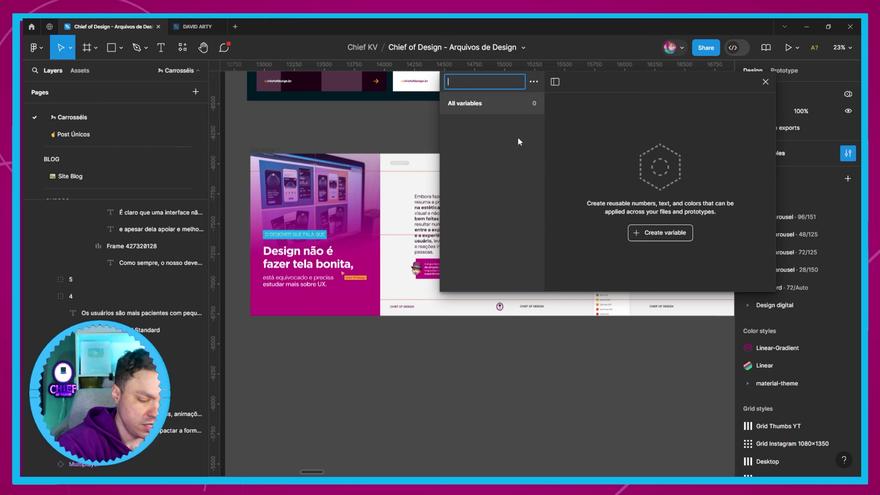
{"action": "type", "text": "Tipog"}
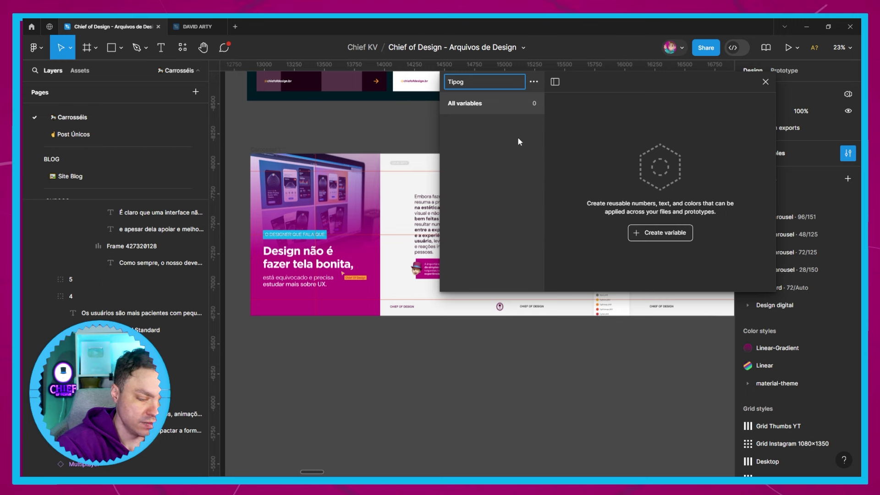
{"action": "type", "text": "rafia"}
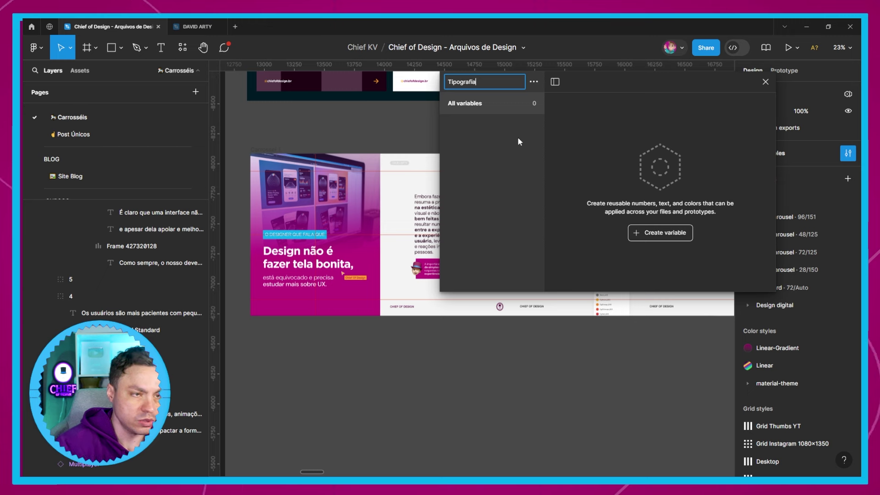
{"action": "key", "text": "Return"}
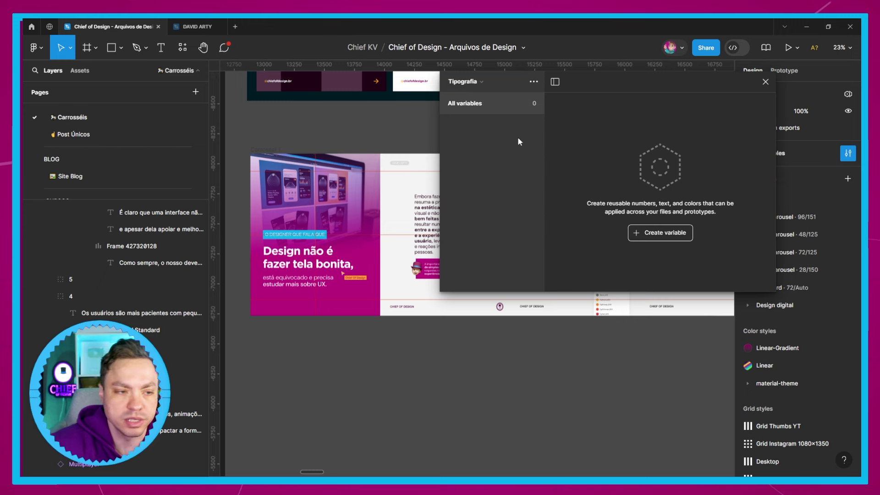
{"action": "left_click", "coordinate": [654, 235]}
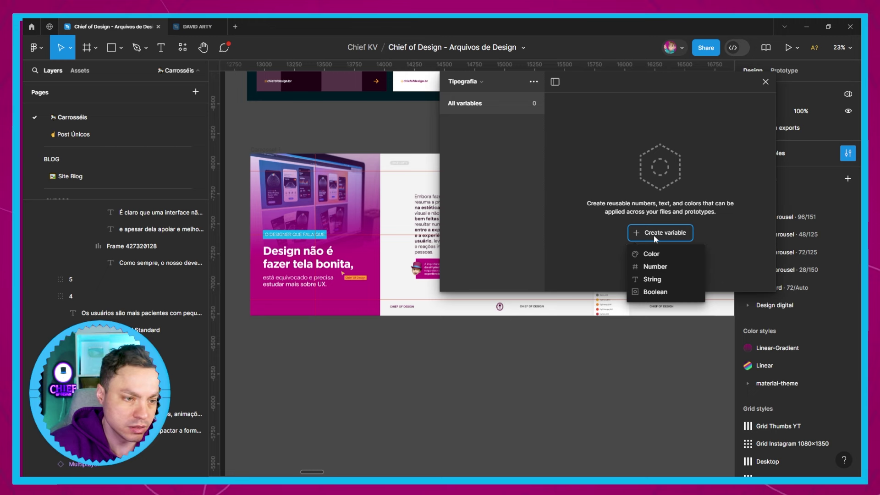
- Add a number variable EntreLinha with value 125
{"action": "left_click", "coordinate": [658, 266]}
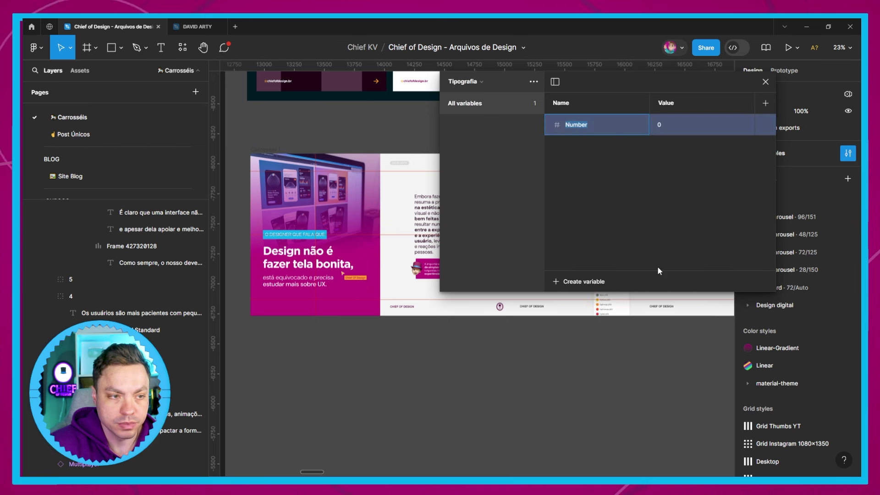
{"action": "mouse_move", "coordinate": [574, 124]}
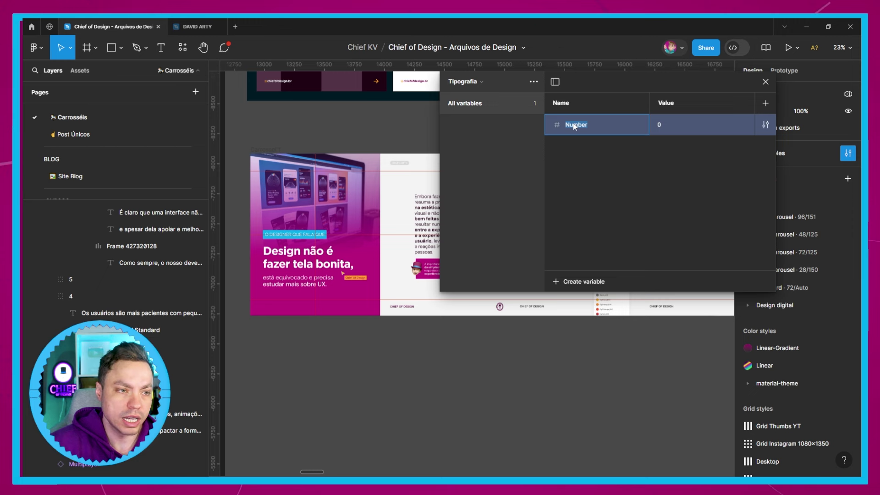
{"action": "type", "text": "EneL"}
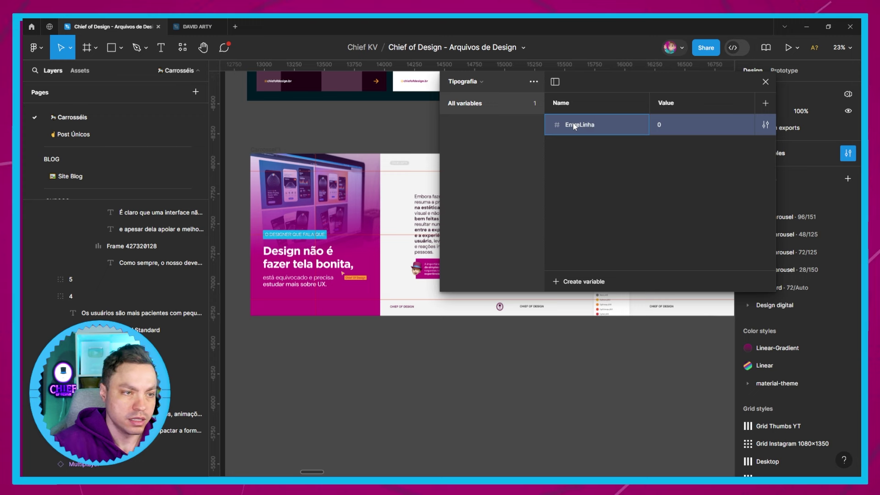
{"action": "key", "text": "Return"}
{"action": "left_click", "coordinate": [674, 125]}
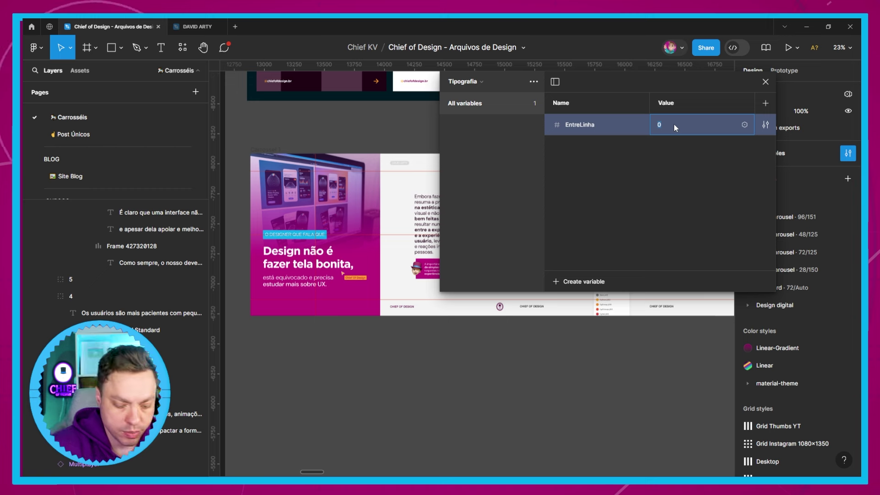
{"action": "type", "text": "125"}
{"action": "key", "text": "Return"}
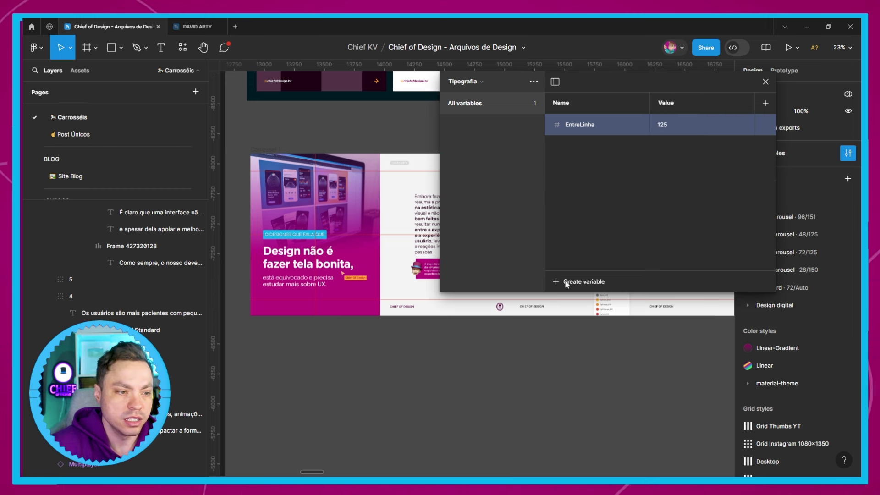
- Add number variables Tracking (200) and Tamanho (96), and move the window left
{"action": "left_click", "coordinate": [562, 281]}
{"action": "left_click", "coordinate": [577, 318]}
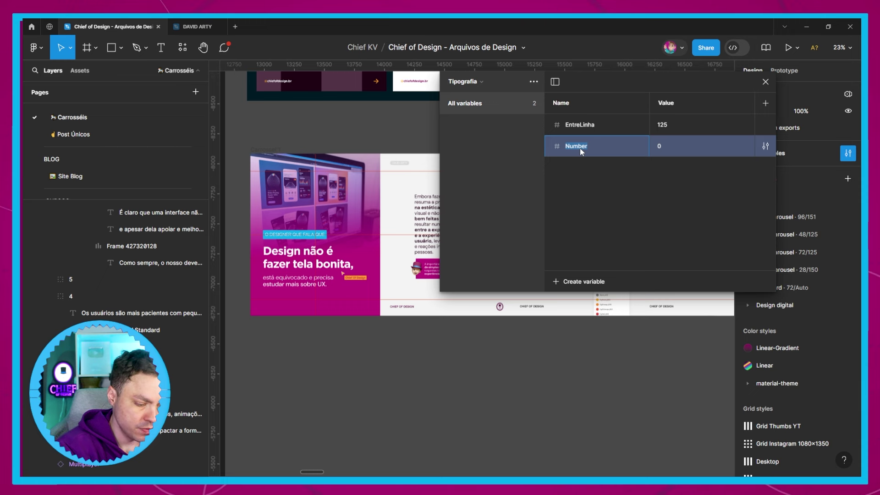
{"action": "mouse_move", "coordinate": [688, 146]}
{"action": "type", "text": "Trac"}
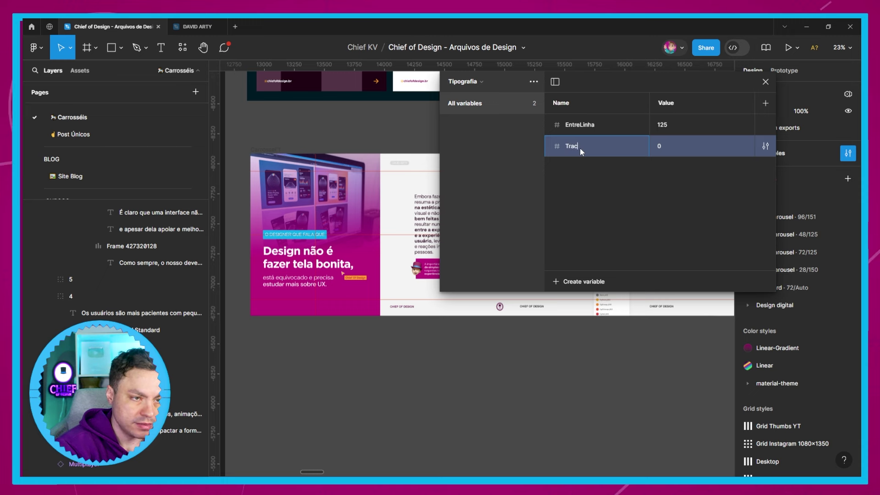
{"action": "type", "text": "king"}
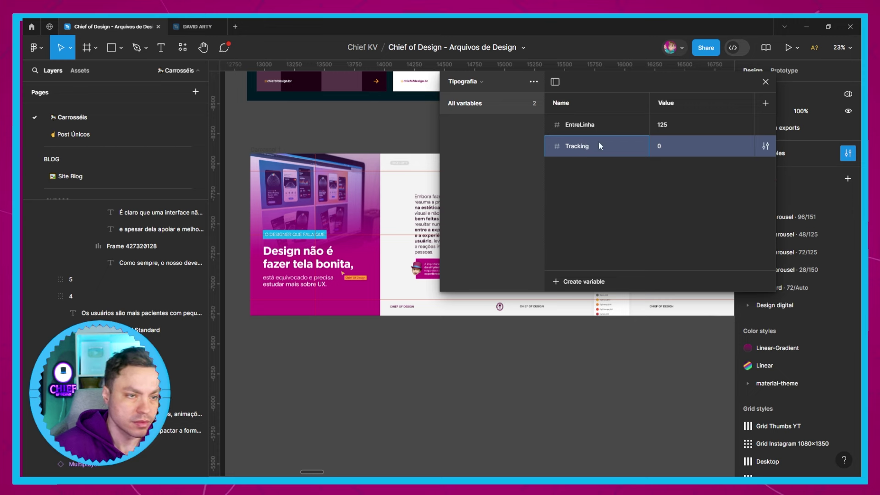
{"action": "type", "text": "1"}
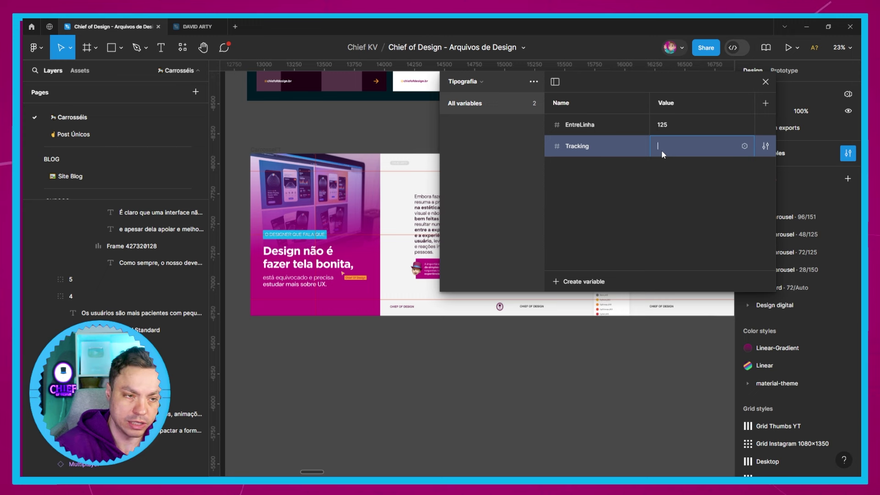
{"action": "type", "text": "200"}
{"action": "key", "text": "Return"}
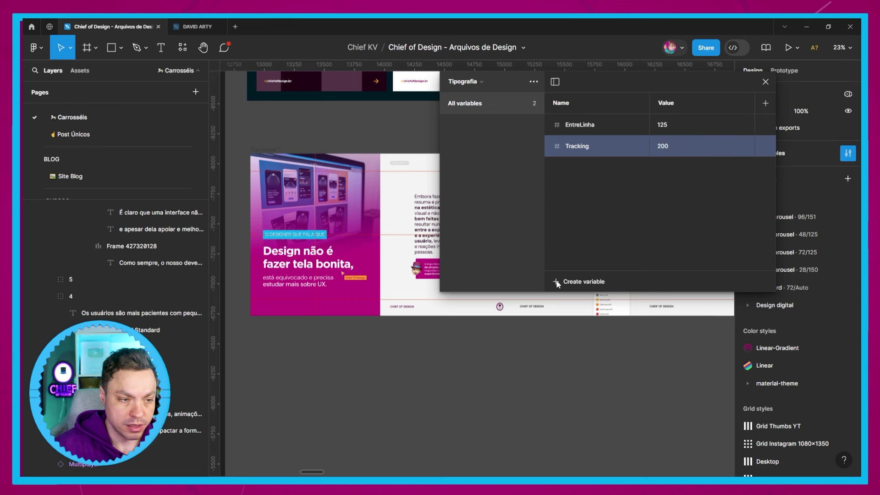
{"action": "left_click", "coordinate": [557, 283]}
{"action": "left_click", "coordinate": [564, 316]}
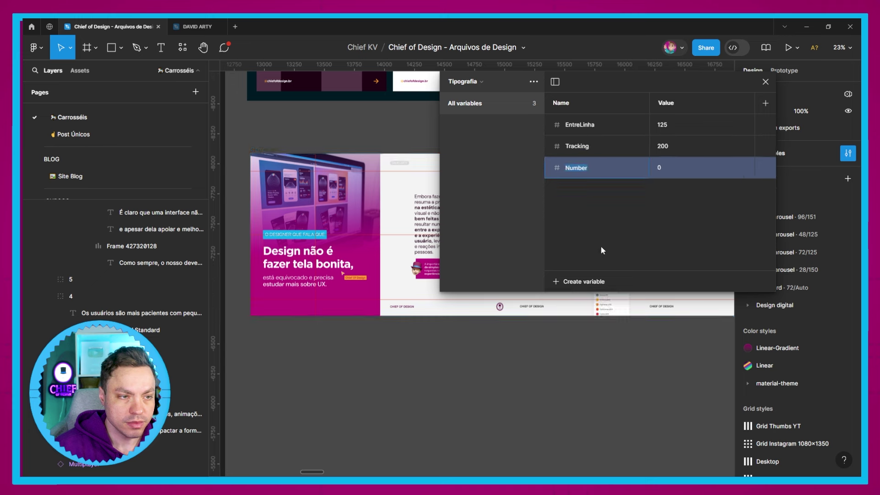
{"action": "type", "text": "Tamanho"}
{"action": "mouse_move", "coordinate": [662, 169]}
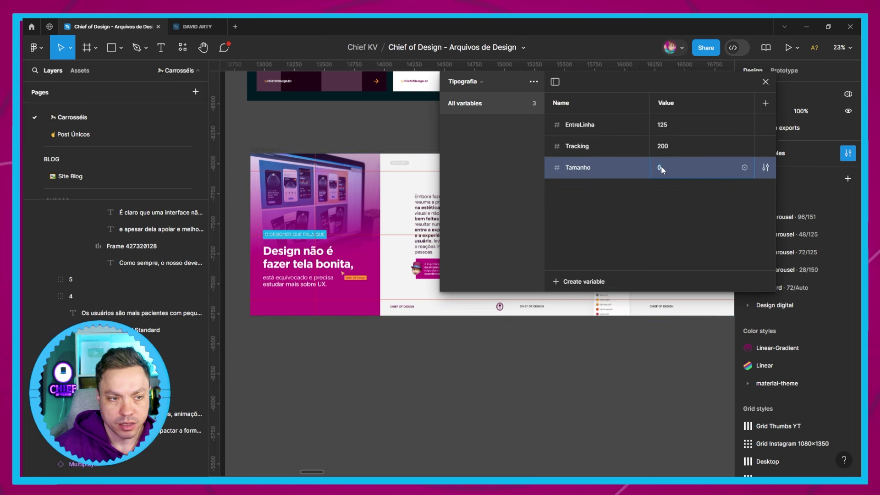
{"action": "type", "text": "96"}
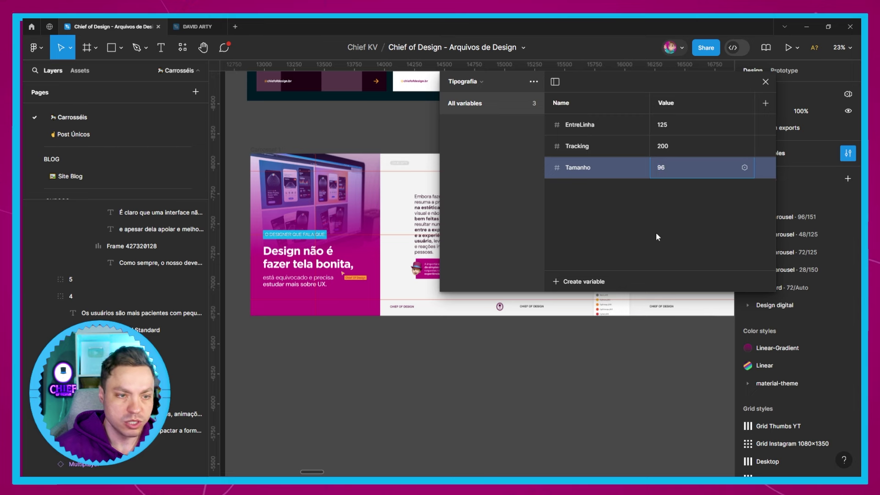
{"action": "key", "text": "Return"}
{"action": "left_click_drag", "start_coordinate": [708, 81], "coordinate": [491, 90]}
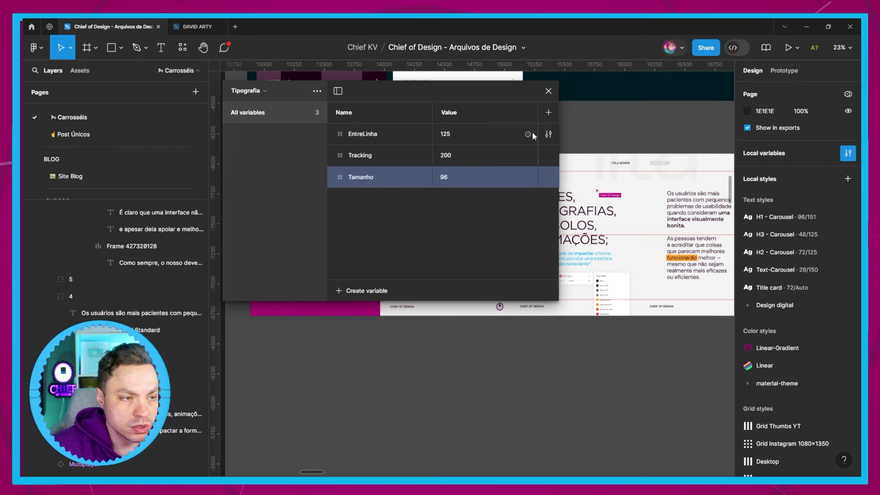
- Browse EntreLinha's alias list without changing it, then close the Variables window
{"action": "left_click", "coordinate": [528, 135]}
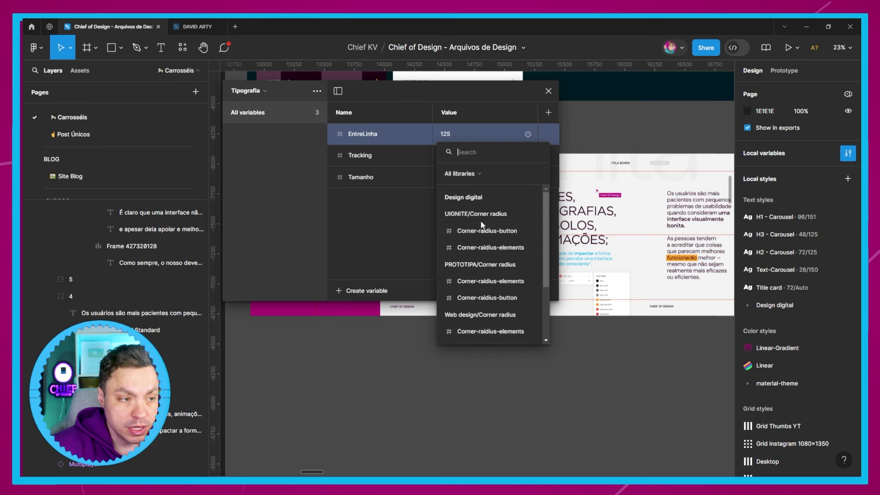
{"action": "scroll", "coordinate": [489, 275], "scroll_direction": "down", "scroll_amount": 3}
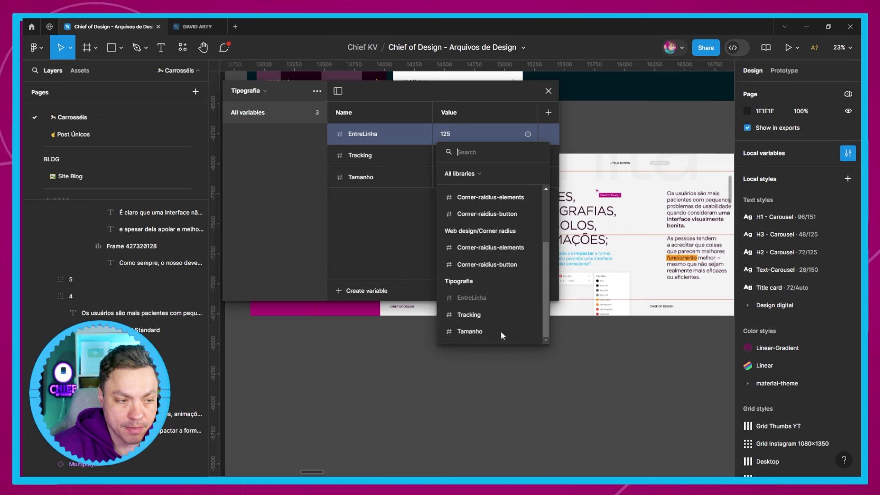
{"action": "left_click", "coordinate": [561, 339]}
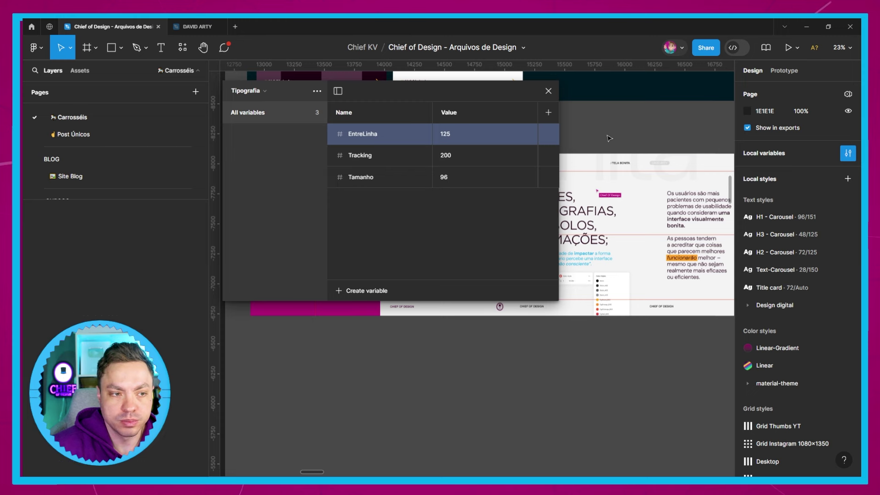
{"action": "left_click", "coordinate": [609, 138]}
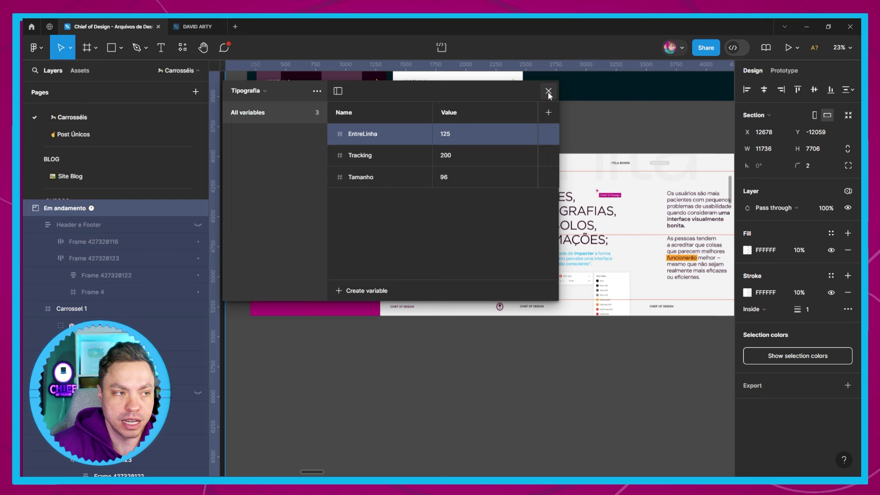
{"action": "left_click", "coordinate": [548, 91]}
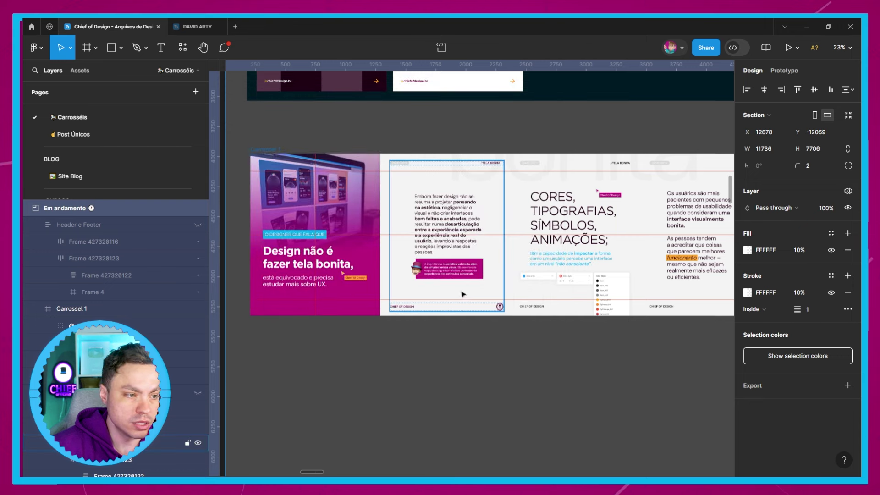
{"action": "left_click", "coordinate": [480, 265]}
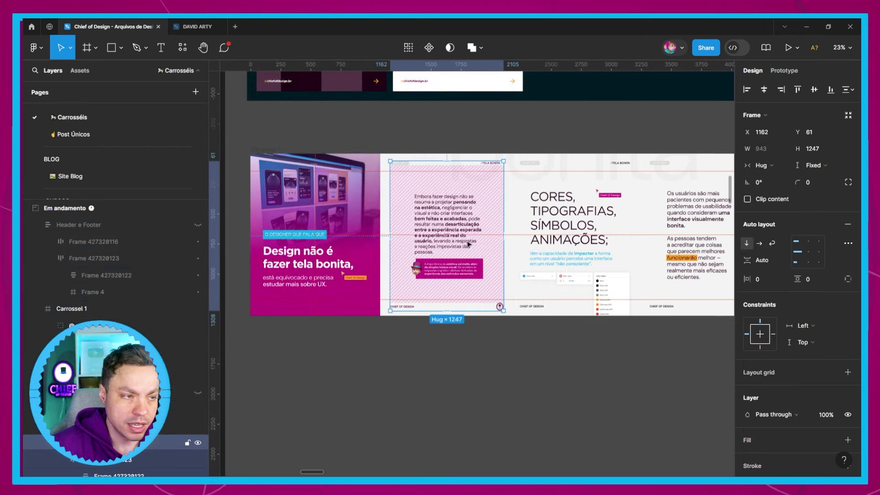
{"action": "scroll", "coordinate": [472, 248], "scroll_direction": "up", "scroll_amount": 5}
{"action": "scroll", "coordinate": [343, 161], "scroll_direction": "up", "scroll_amount": 5}
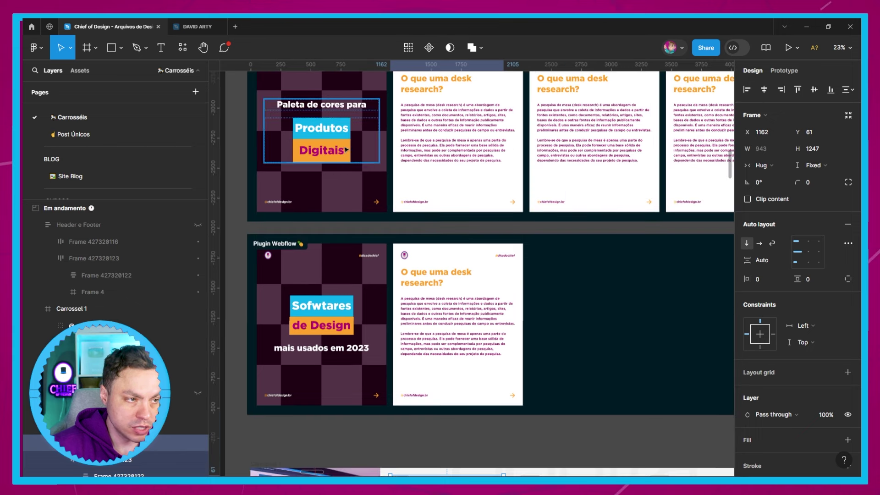
{"action": "double_click", "coordinate": [345, 154]}
{"action": "mouse_move", "coordinate": [780, 279]}
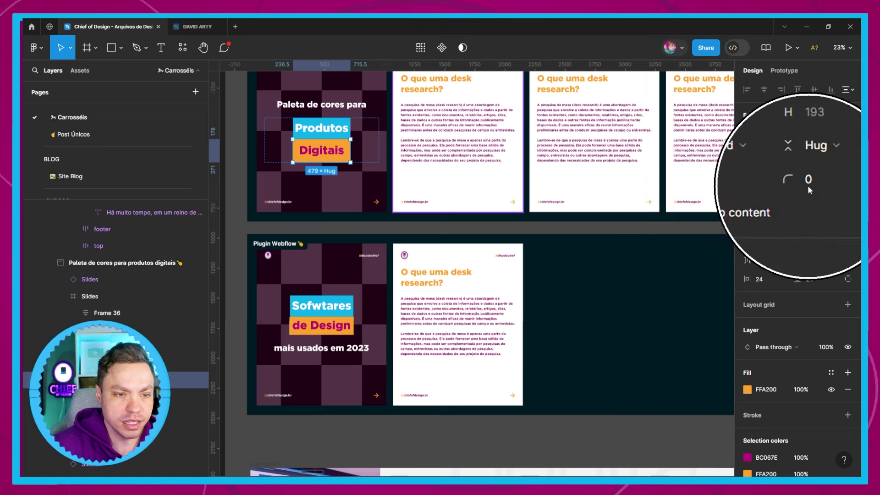
{"action": "left_click", "coordinate": [808, 184]}
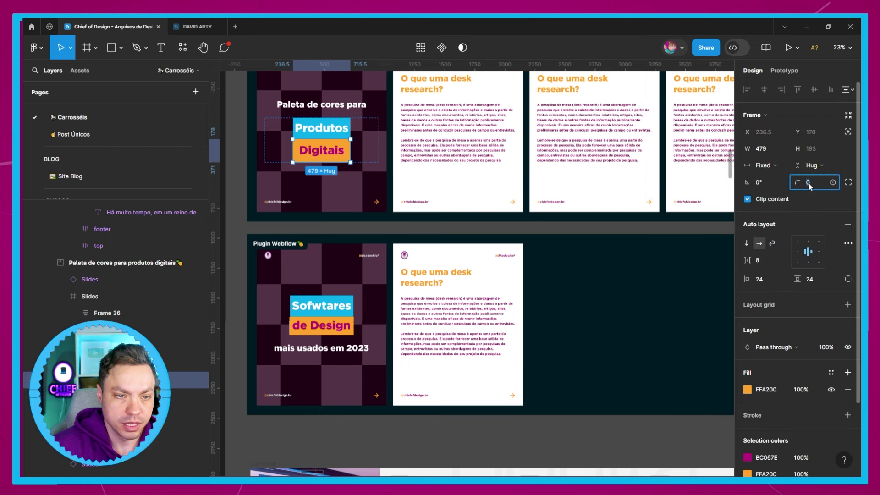
{"action": "left_click", "coordinate": [831, 183]}
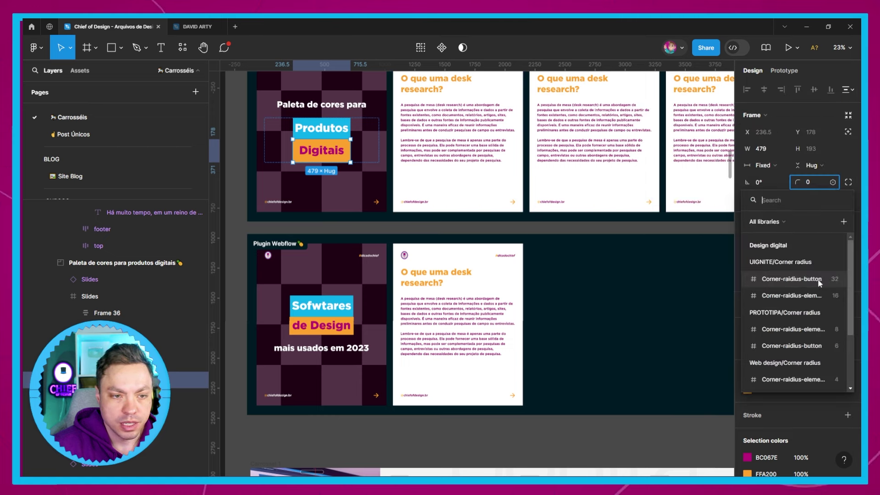
{"action": "scroll", "coordinate": [816, 316], "scroll_direction": "down", "scroll_amount": 3}
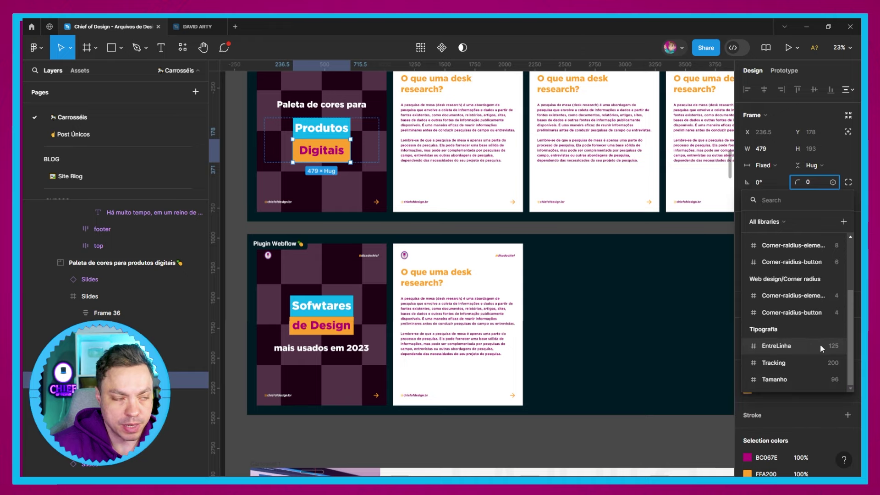
{"action": "left_click", "coordinate": [820, 346]}
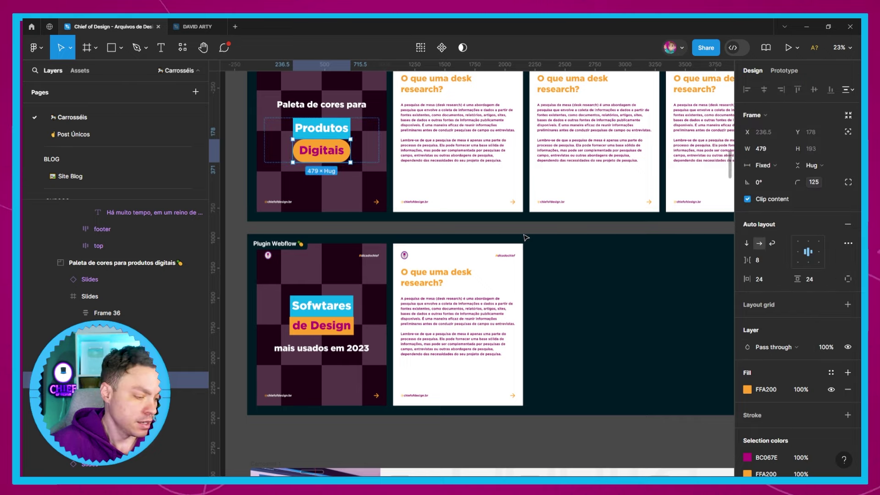
{"action": "key", "text": "ctrl+z"}
{"action": "left_click", "coordinate": [569, 443]}
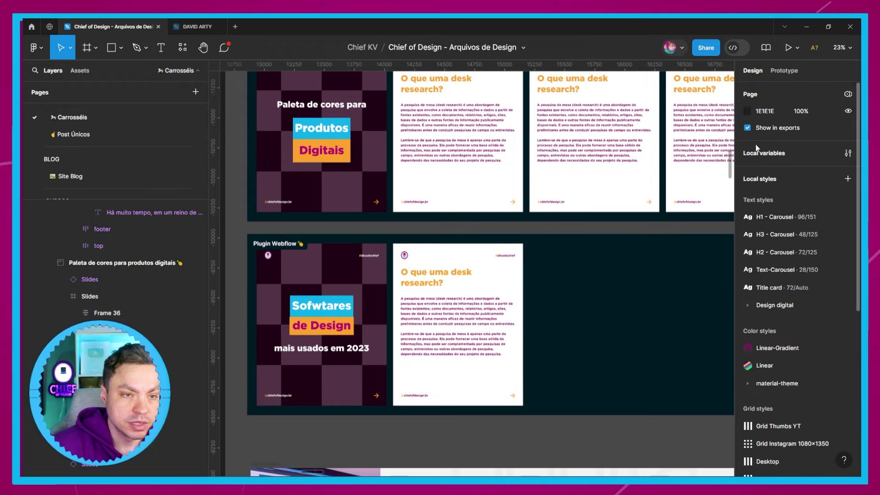
{"action": "left_click", "coordinate": [656, 228]}
{"action": "key", "text": "Escape"}
{"action": "scroll", "coordinate": [343, 127], "scroll_direction": "up", "scroll_amount": 5}
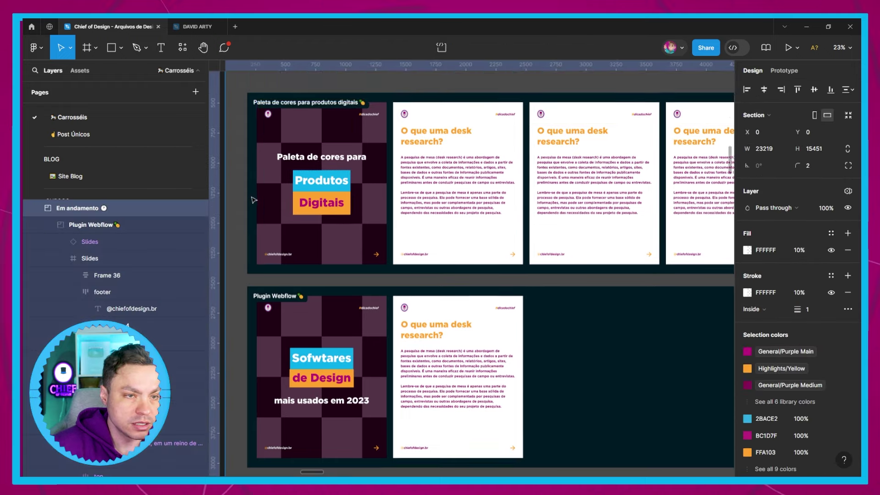
{"action": "key", "text": "Escape"}
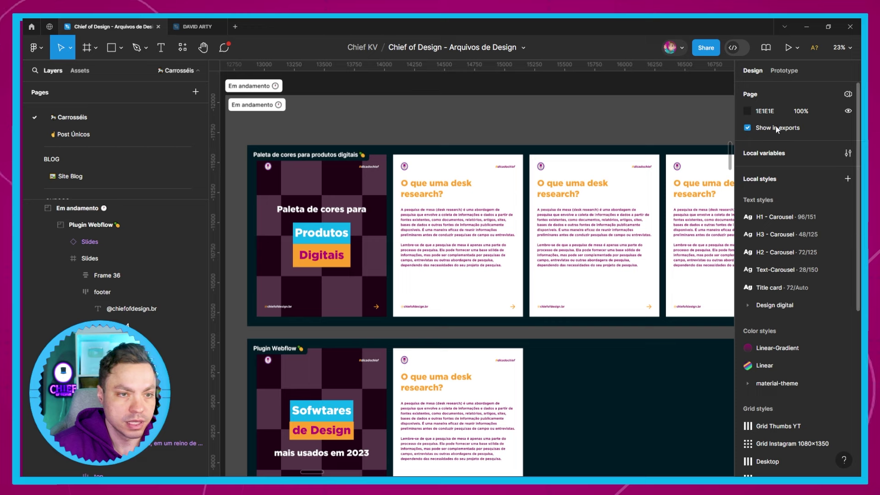
- Open the EntreLinha variable's settings on its Scoping tab
{"action": "left_click", "coordinate": [819, 154]}
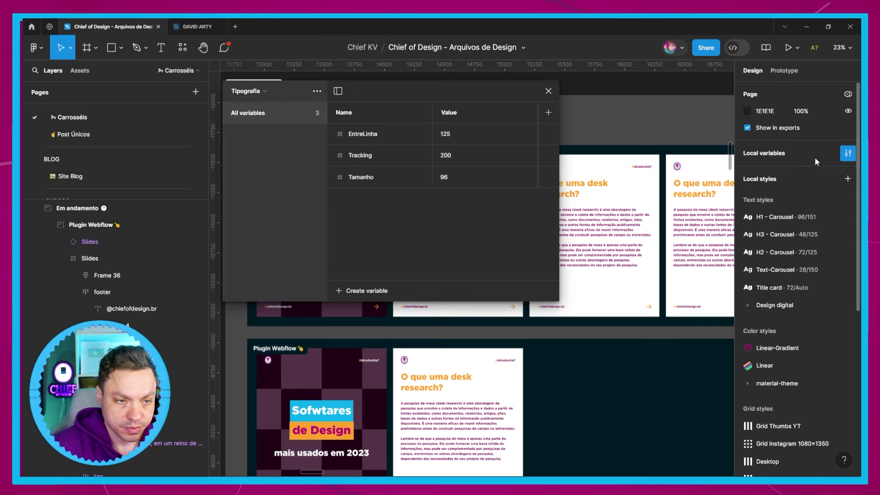
{"action": "mouse_move", "coordinate": [440, 134]}
{"action": "left_click", "coordinate": [547, 135]}
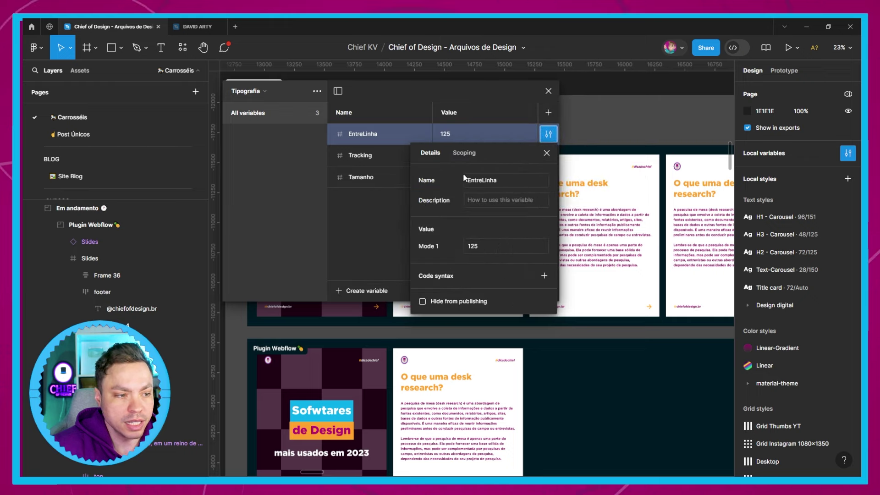
{"action": "left_click", "coordinate": [465, 153]}
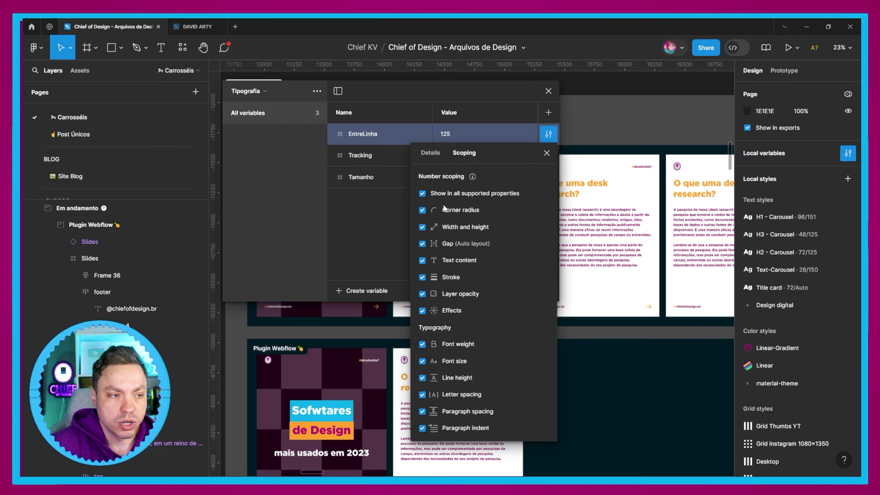
- Scope EntreLinha to line height only and Tracking to letter spacing
{"action": "left_click", "coordinate": [422, 194]}
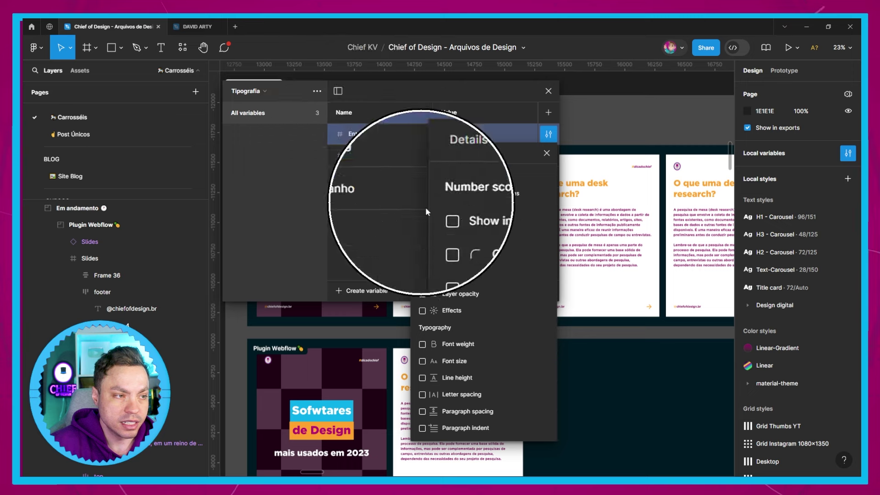
{"action": "left_click", "coordinate": [422, 377]}
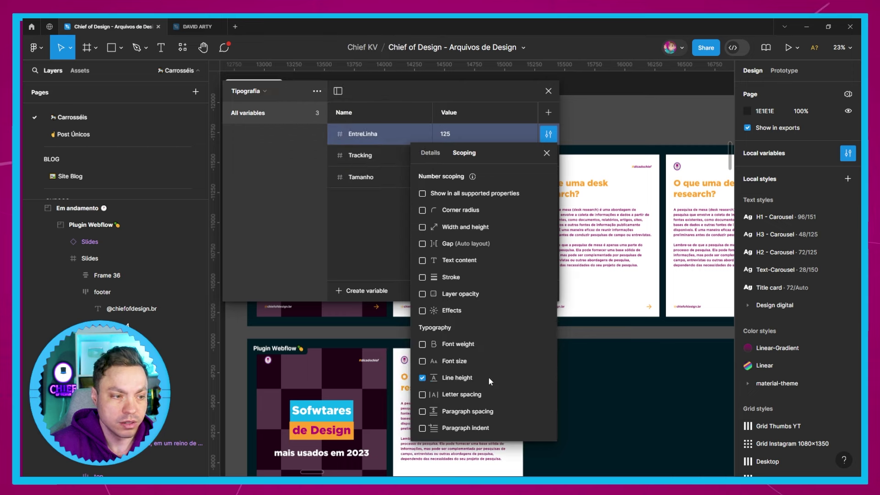
{"action": "left_click", "coordinate": [367, 256]}
{"action": "left_click", "coordinate": [549, 155]}
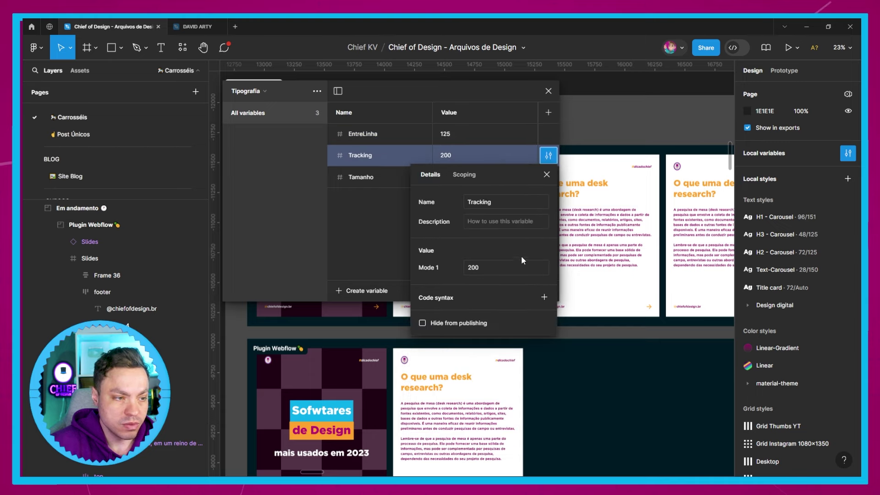
{"action": "left_click", "coordinate": [461, 176]}
{"action": "left_click", "coordinate": [422, 215]}
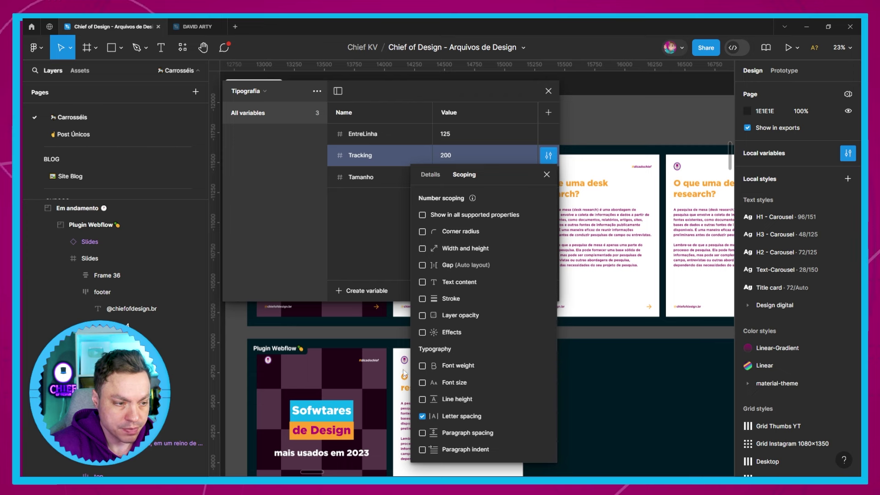
{"action": "left_click", "coordinate": [367, 179]}
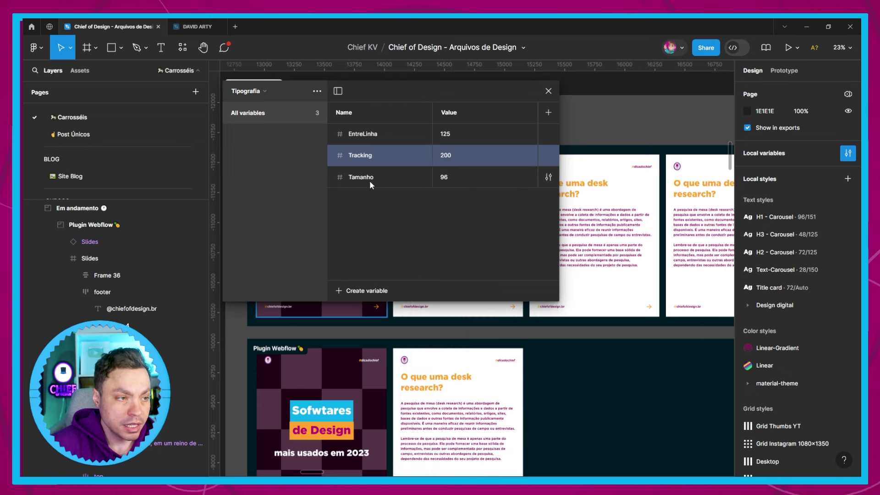
- Scope the Tamanho variable to font size only
{"action": "left_click", "coordinate": [548, 178]}
{"action": "left_click", "coordinate": [463, 195]}
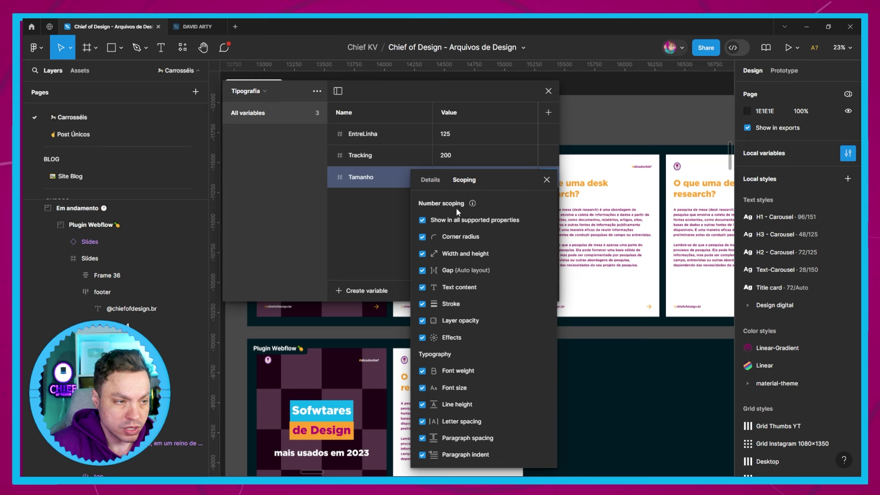
{"action": "left_click", "coordinate": [422, 220]}
{"action": "left_click", "coordinate": [422, 388]}
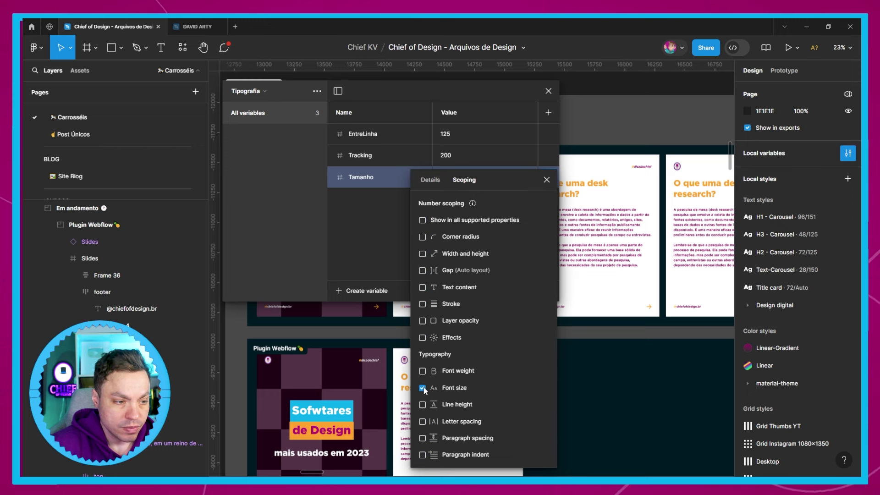
{"action": "left_click", "coordinate": [362, 275]}
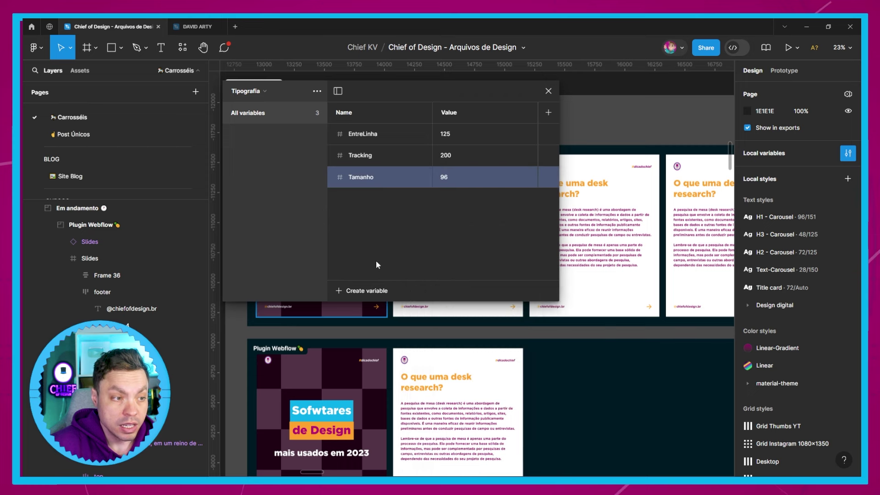
- Add a number variable named 'Bold e Borda' with value 150
{"action": "left_click", "coordinate": [339, 291]}
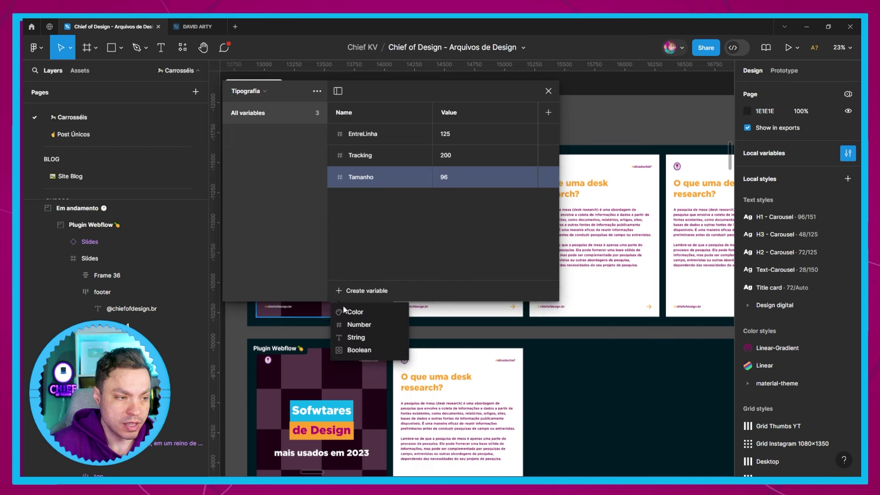
{"action": "left_click", "coordinate": [351, 327]}
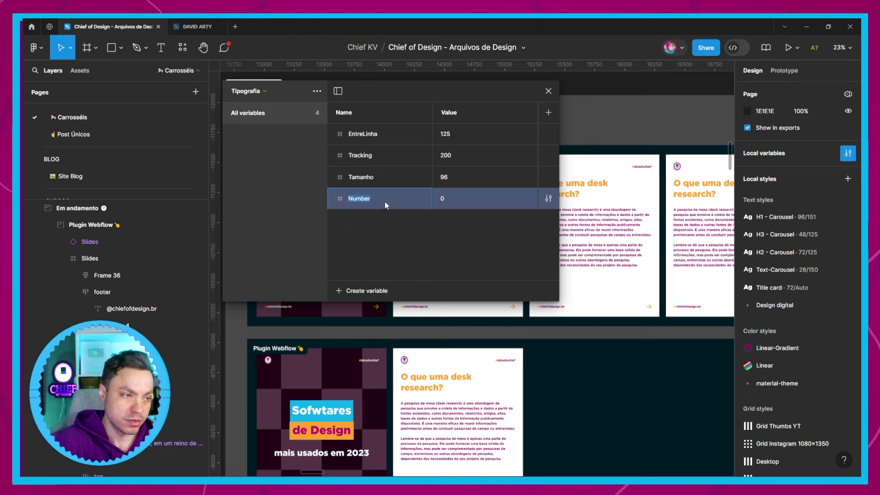
{"action": "mouse_move", "coordinate": [385, 199]}
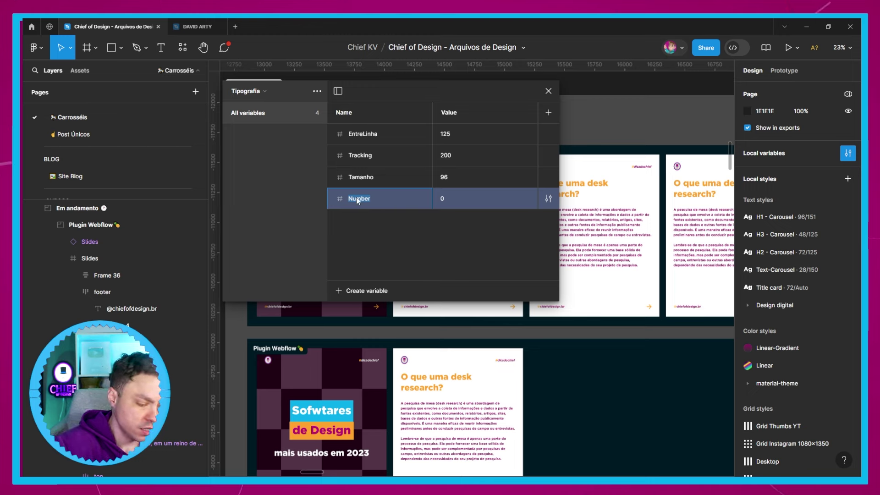
{"action": "type", "text": "ld e Borda"}
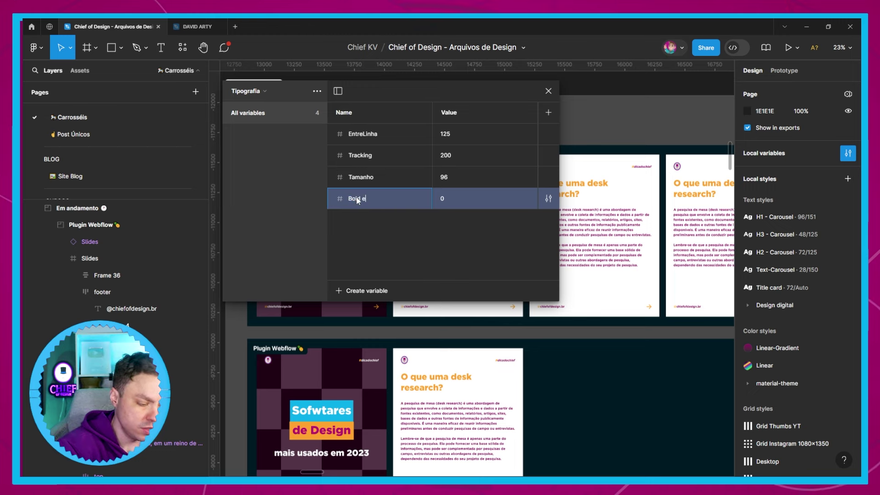
{"action": "left_click", "coordinate": [449, 199]}
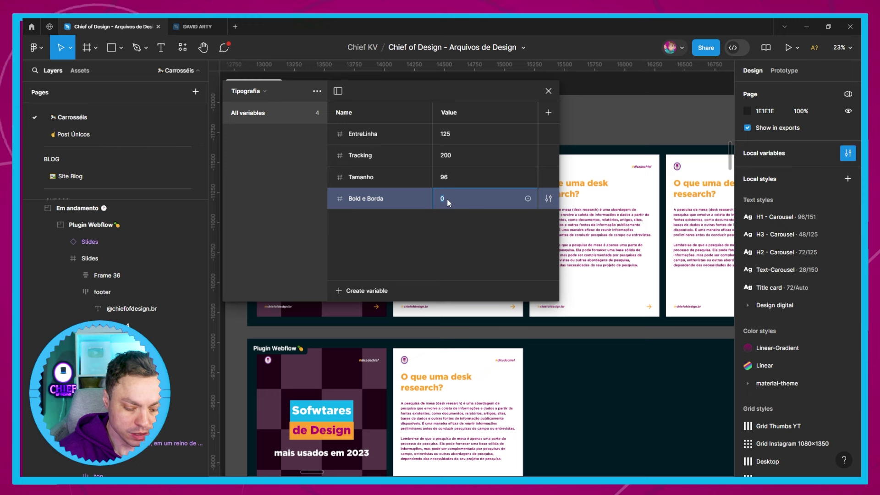
{"action": "type", "text": "150"}
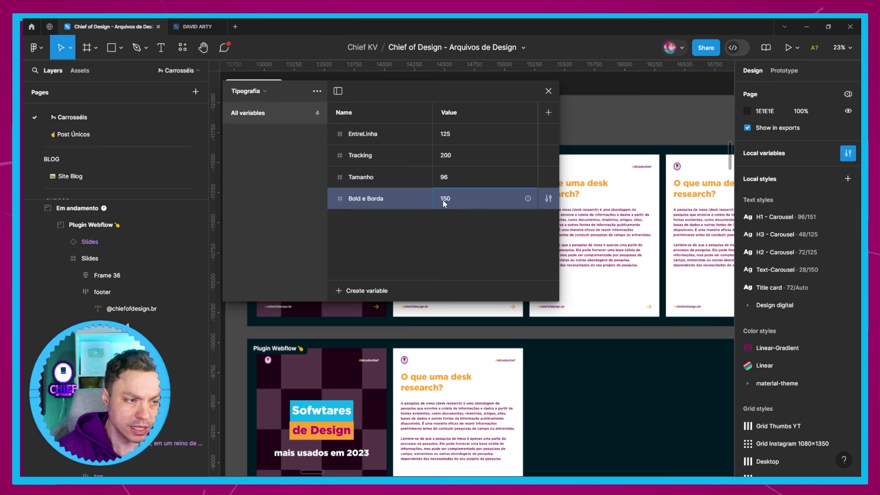
{"action": "left_click", "coordinate": [548, 199]}
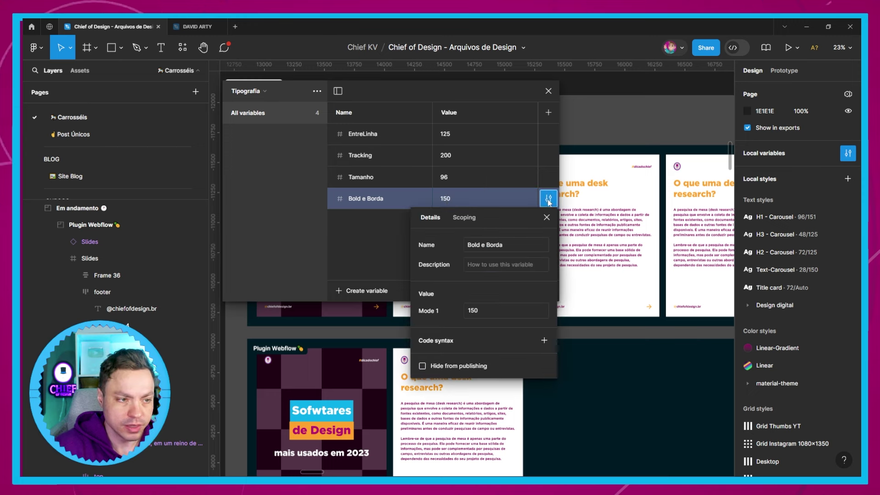
- Scope Bold e Borda to corner radius and font weight only
{"action": "left_click", "coordinate": [466, 216]}
{"action": "left_click", "coordinate": [423, 220]}
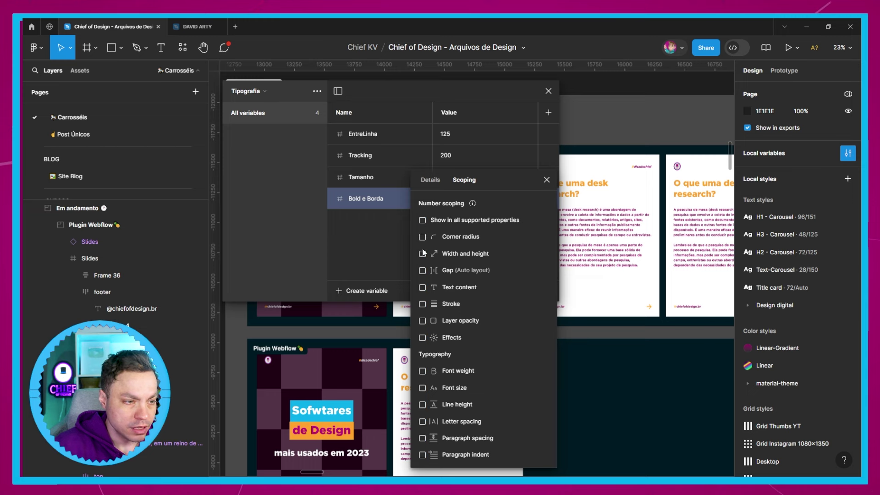
{"action": "left_click", "coordinate": [423, 304]}
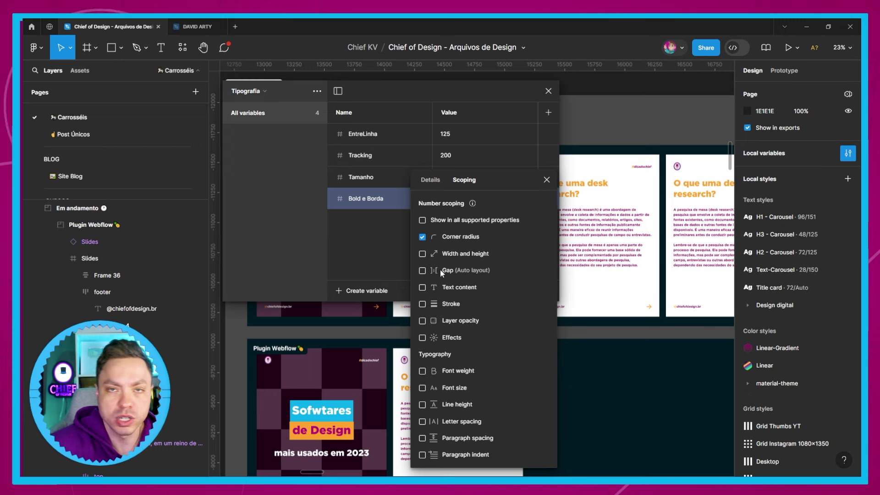
{"action": "left_click", "coordinate": [423, 371]}
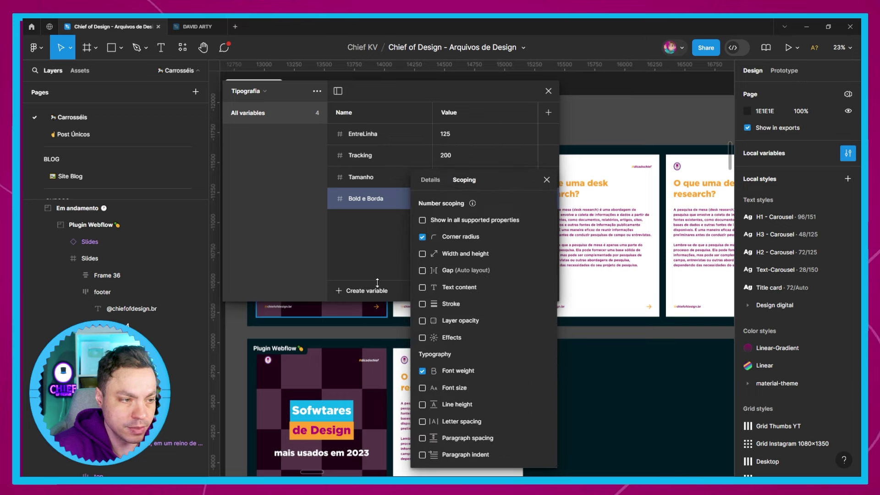
{"action": "left_click", "coordinate": [376, 250]}
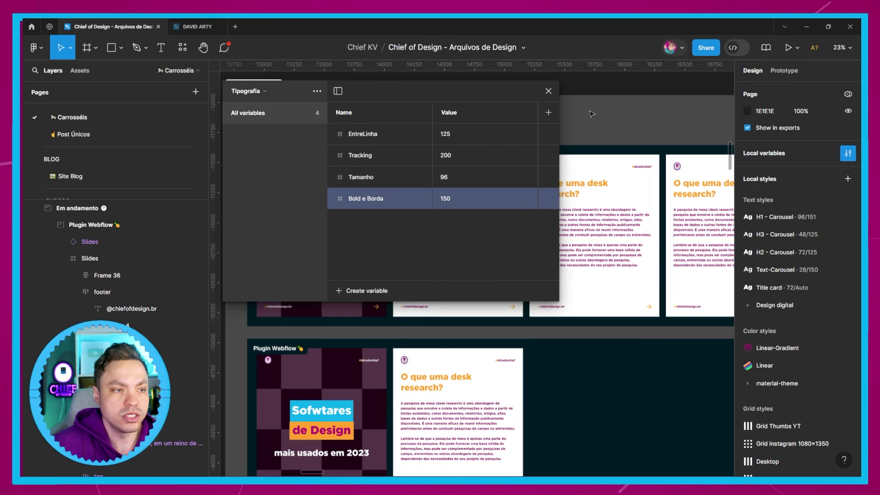
- Add Mode 2 to the Tipografia collection and close the variables panel
{"action": "left_click", "coordinate": [549, 113]}
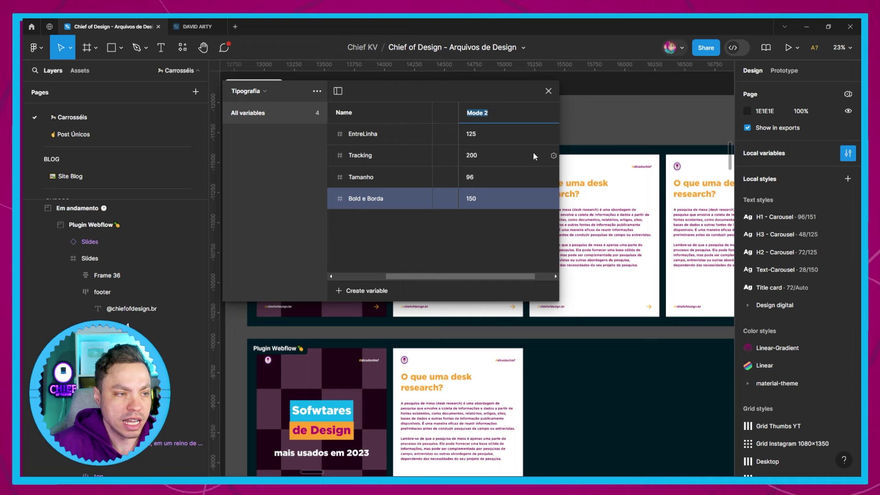
{"action": "key", "text": "Return"}
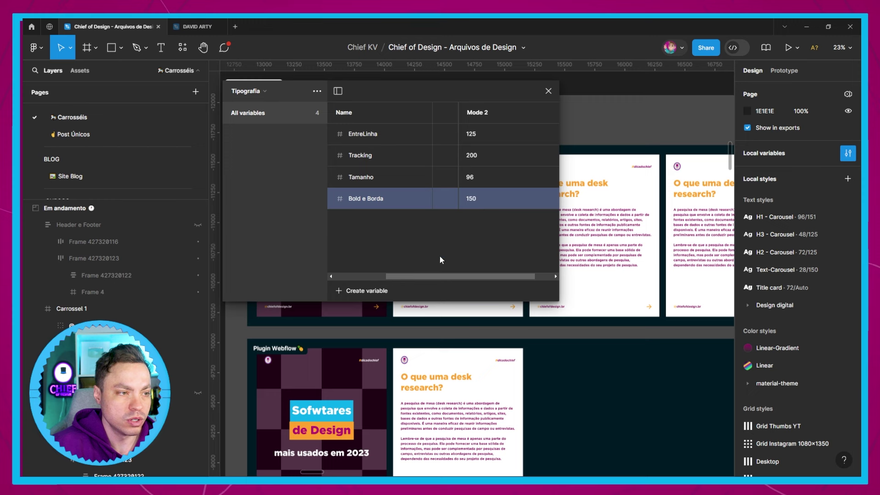
{"action": "left_click_drag", "start_coordinate": [516, 277], "coordinate": [421, 268]}
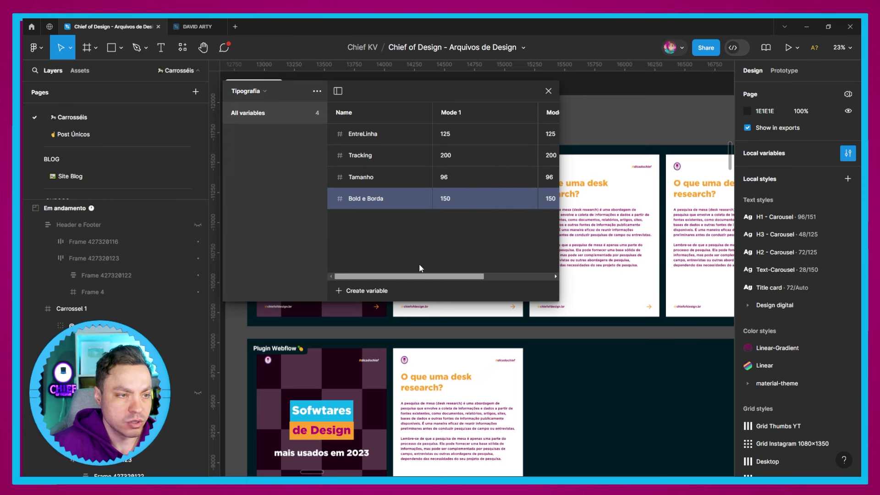
{"action": "left_click", "coordinate": [548, 91]}
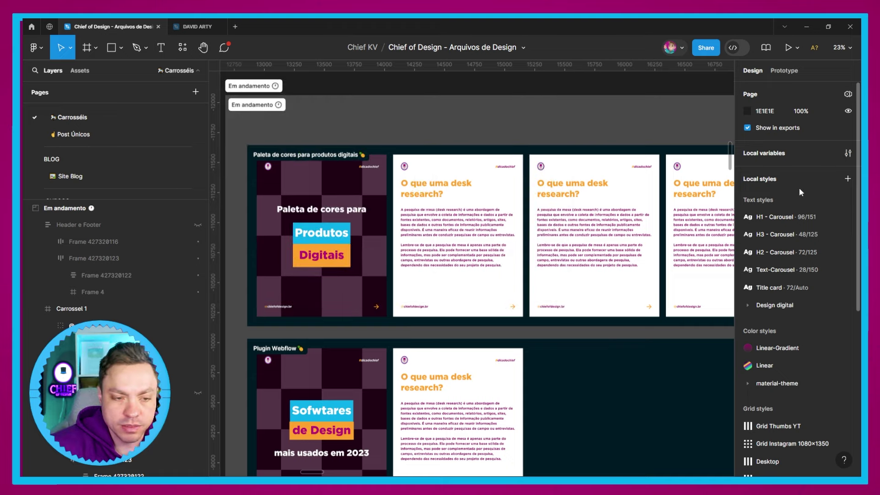
- Select the Paleta de cores post's Produtos headline text and detach its H1 – Carousel style
{"action": "scroll", "coordinate": [798, 275], "scroll_direction": "down", "scroll_amount": 4}
{"action": "scroll", "coordinate": [797, 275], "scroll_direction": "down", "scroll_amount": 2}
{"action": "scroll", "coordinate": [459, 321], "scroll_direction": "down", "scroll_amount": 3}
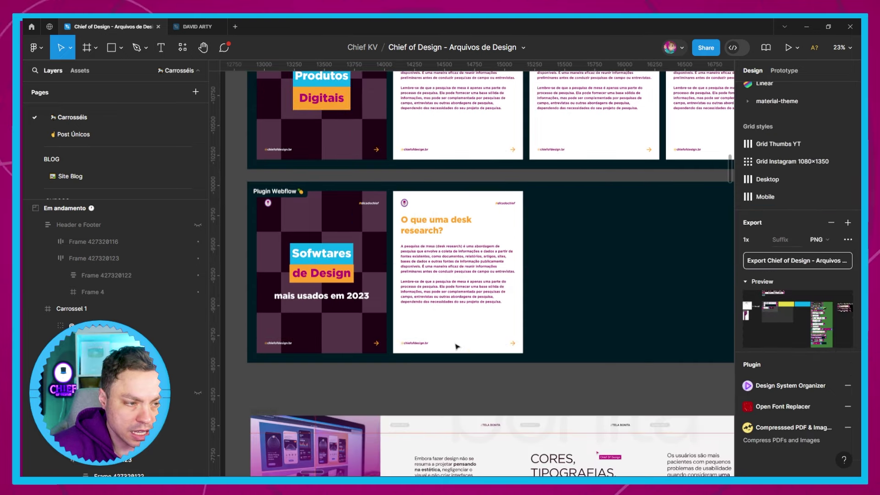
{"action": "scroll", "coordinate": [447, 312], "scroll_direction": "up", "scroll_amount": 2}
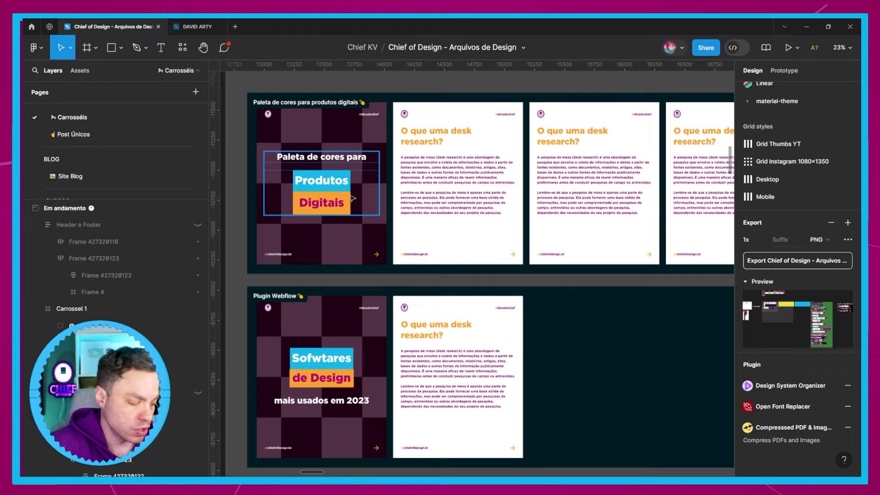
{"action": "scroll", "coordinate": [353, 198], "scroll_direction": "up", "scroll_amount": 5}
{"action": "scroll", "coordinate": [352, 198], "scroll_direction": "up", "scroll_amount": 3}
{"action": "scroll", "coordinate": [421, 342], "scroll_direction": "down", "scroll_amount": 2}
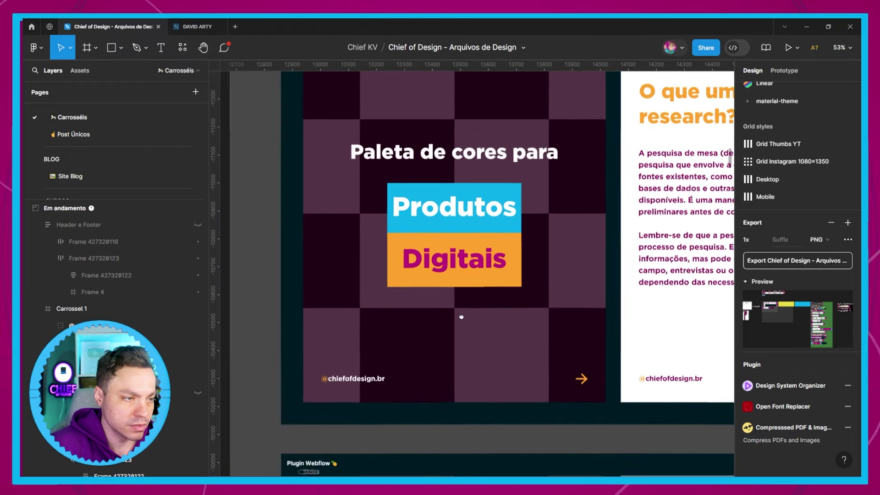
{"action": "left_click_drag", "start_coordinate": [421, 342], "coordinate": [395, 331]}
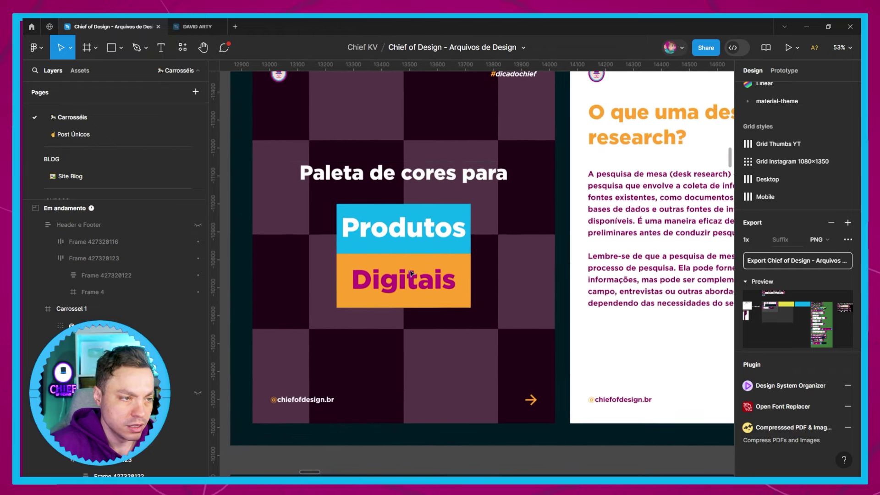
{"action": "double_click", "coordinate": [417, 234]}
{"action": "double_click", "coordinate": [418, 234]}
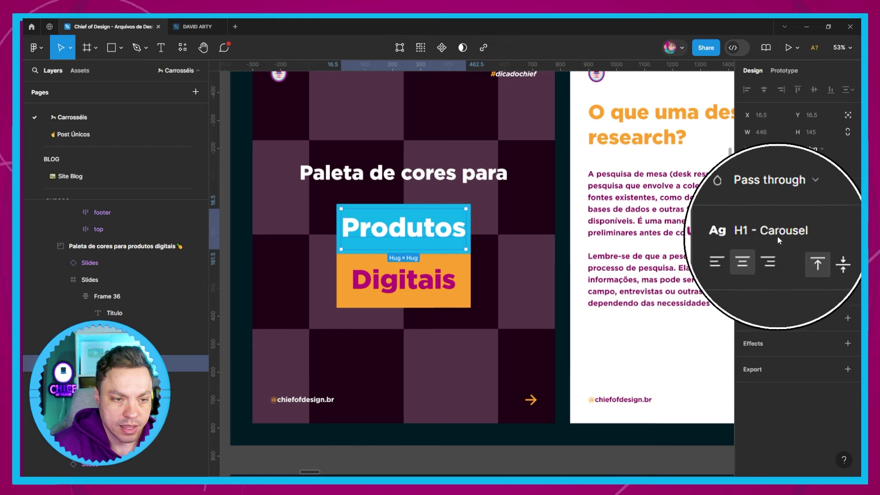
{"action": "left_click", "coordinate": [834, 234]}
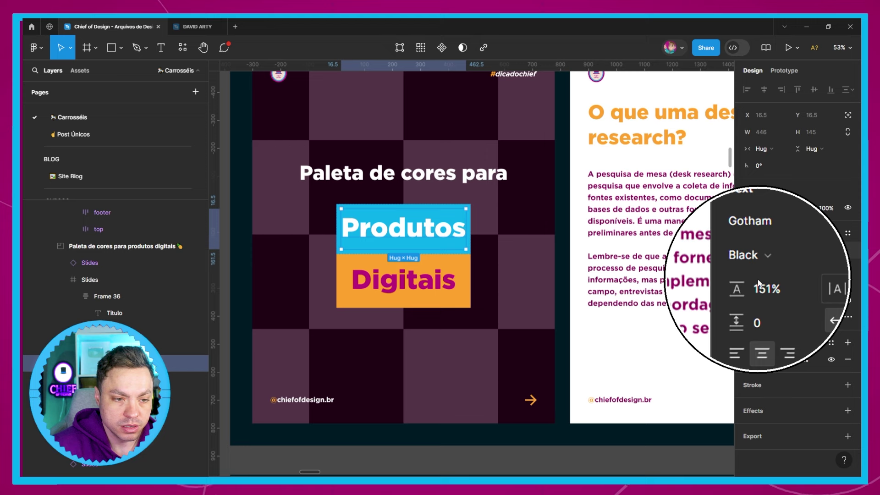
- Detach the Produtos heading from H1 - Carousel and list number variables for its letter spacing
{"action": "left_click", "coordinate": [823, 285]}
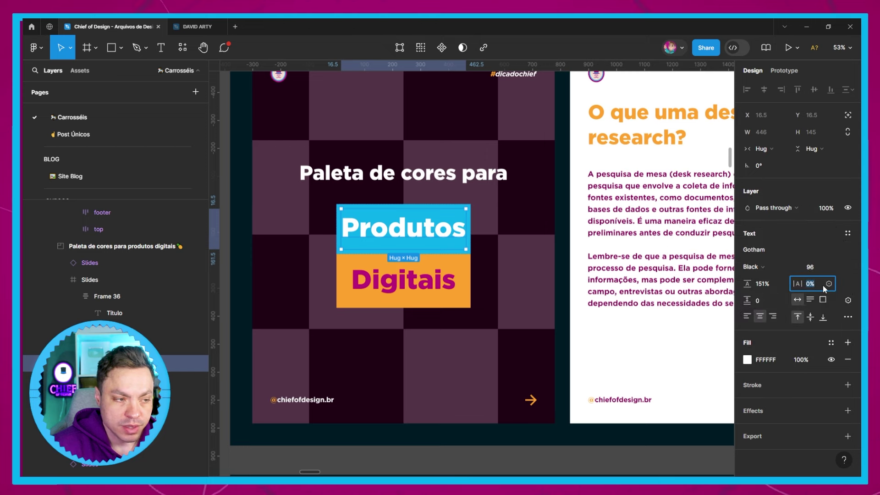
{"action": "left_click", "coordinate": [828, 284]}
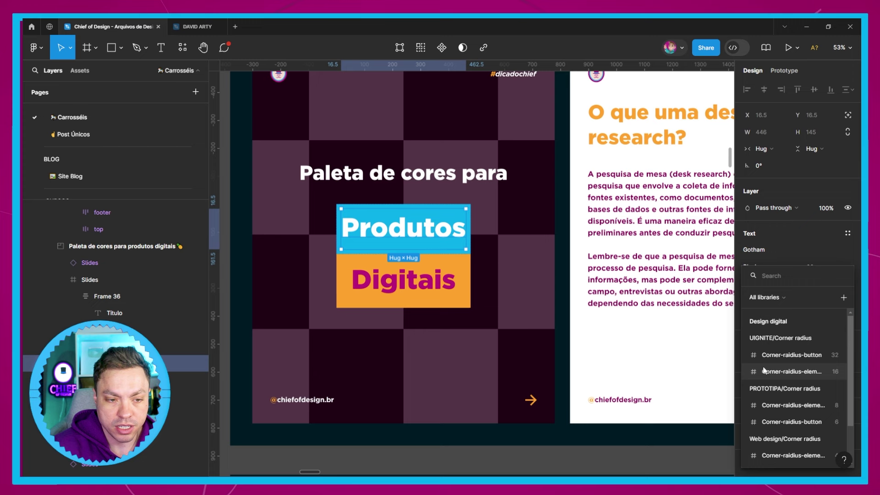
- Bind the Produtos letter spacing to the Tipografia Tracking variable, spreading it to 200
{"action": "scroll", "coordinate": [763, 367], "scroll_direction": "down", "scroll_amount": 2}
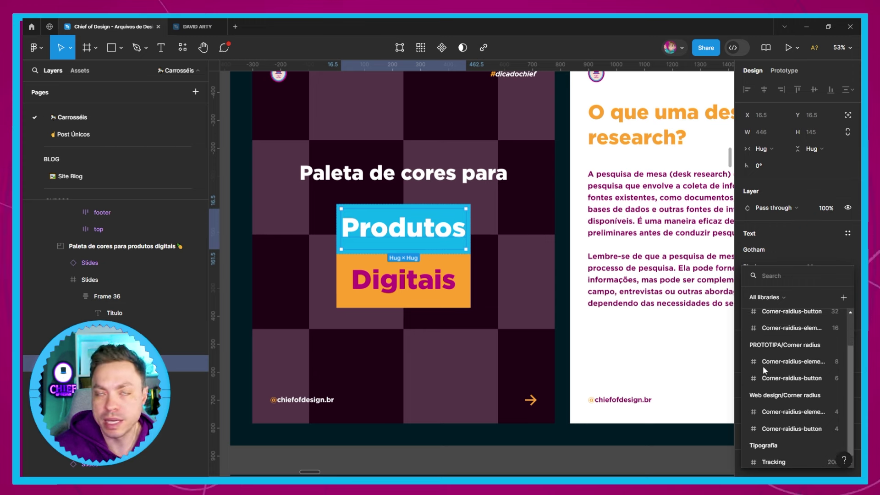
{"action": "scroll", "coordinate": [755, 395], "scroll_direction": "down", "scroll_amount": 1}
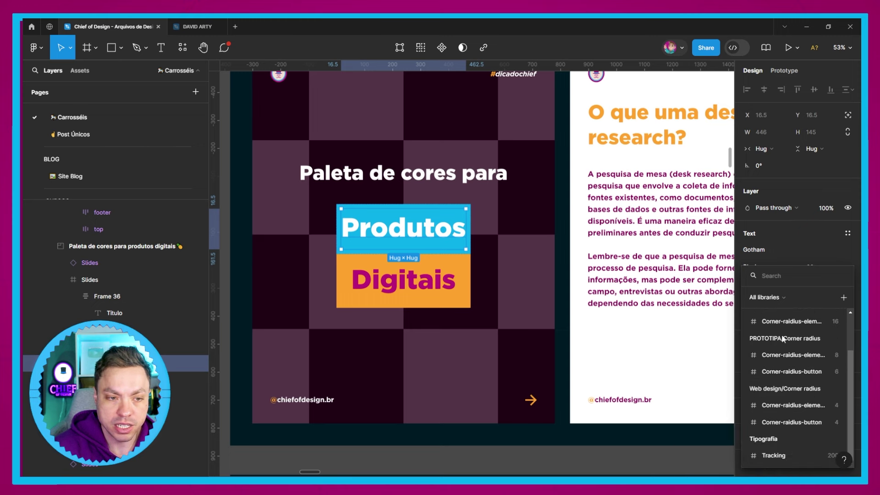
{"action": "scroll", "coordinate": [783, 339], "scroll_direction": "up", "scroll_amount": 2}
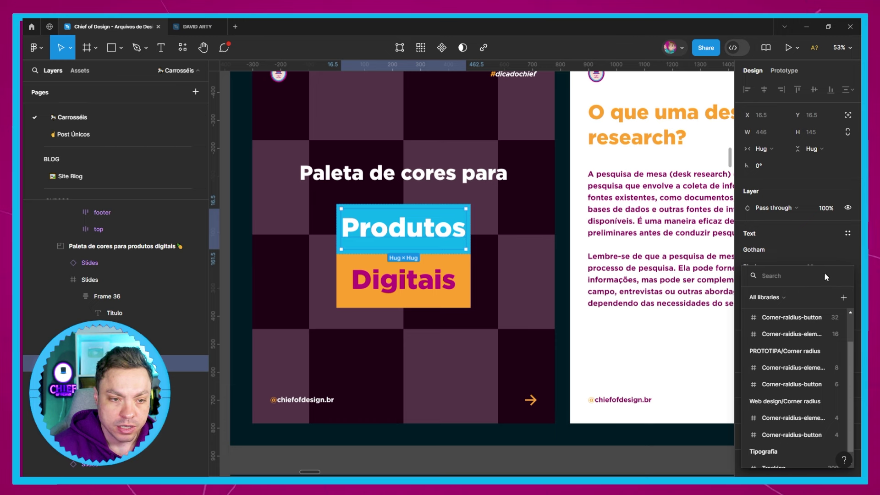
{"action": "left_click", "coordinate": [843, 233]}
{"action": "left_click", "coordinate": [847, 234]}
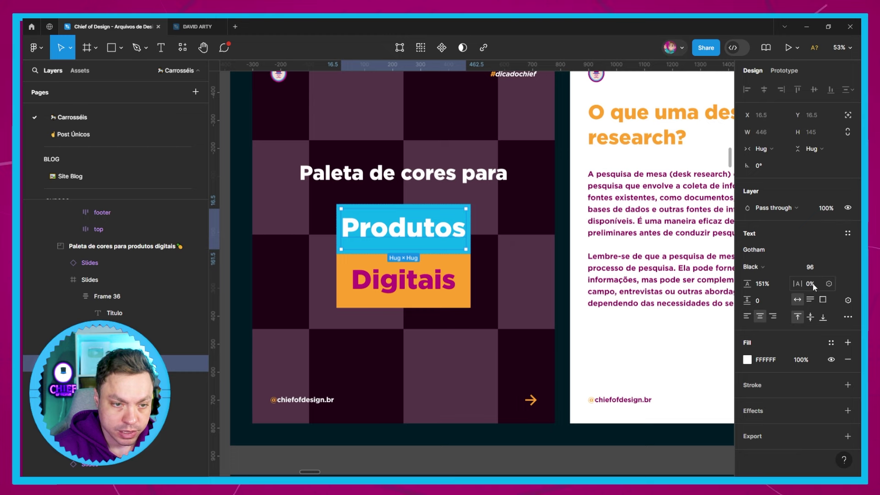
{"action": "left_click", "coordinate": [828, 285]}
{"action": "scroll", "coordinate": [831, 344], "scroll_direction": "down", "scroll_amount": 3}
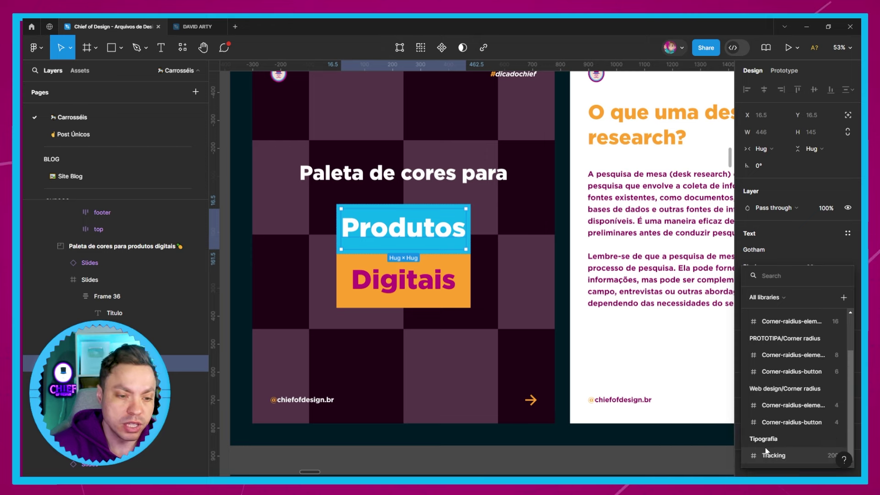
{"action": "left_click", "coordinate": [793, 457]}
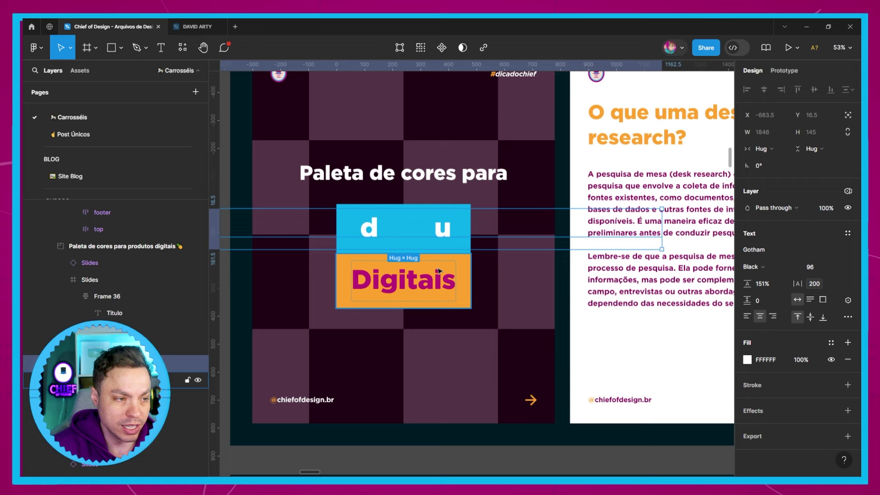
{"action": "scroll", "coordinate": [439, 271], "scroll_direction": "down", "scroll_amount": 5}
{"action": "scroll", "coordinate": [414, 257], "scroll_direction": "down", "scroll_amount": 3}
- Move the Produtos text out of the slide to sit above the carousel frames
{"action": "left_click_drag", "start_coordinate": [412, 255], "coordinate": [533, 125]}
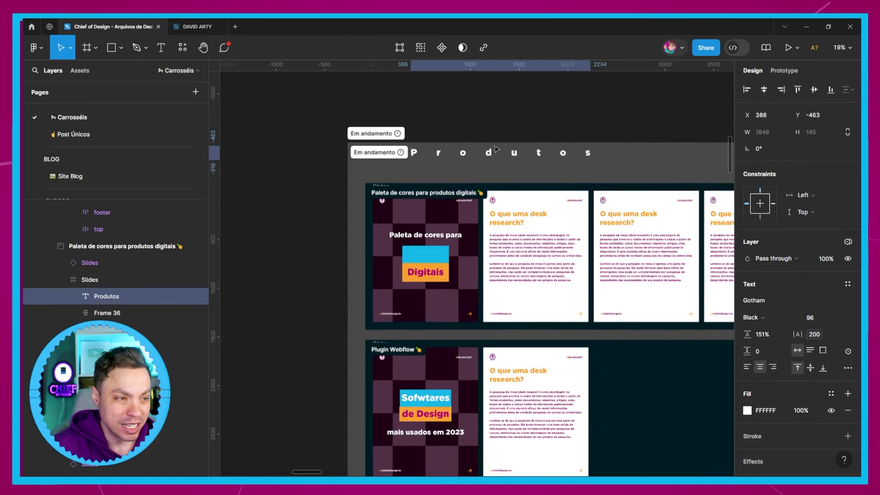
{"action": "scroll", "coordinate": [527, 133], "scroll_direction": "up", "scroll_amount": 2}
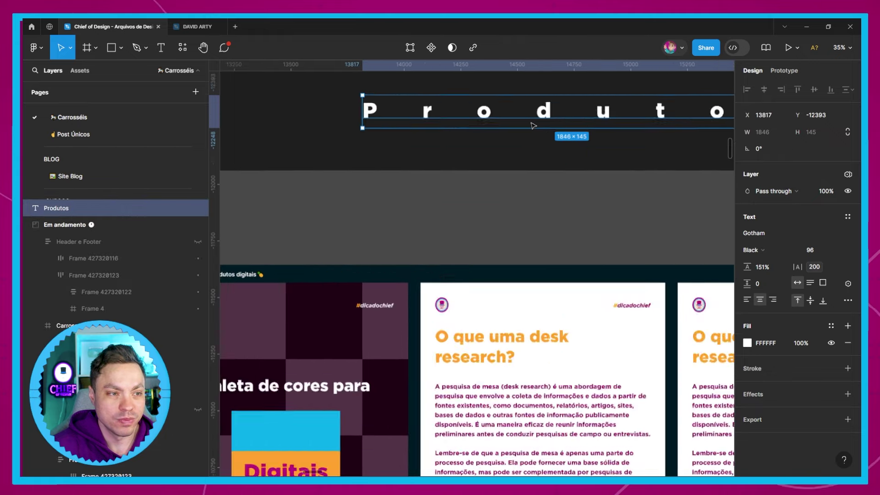
{"action": "scroll", "coordinate": [513, 151], "scroll_direction": "up", "scroll_amount": 2}
{"action": "scroll", "coordinate": [500, 170], "scroll_direction": "up", "scroll_amount": 2}
{"action": "scroll", "coordinate": [487, 189], "scroll_direction": "up", "scroll_amount": 2}
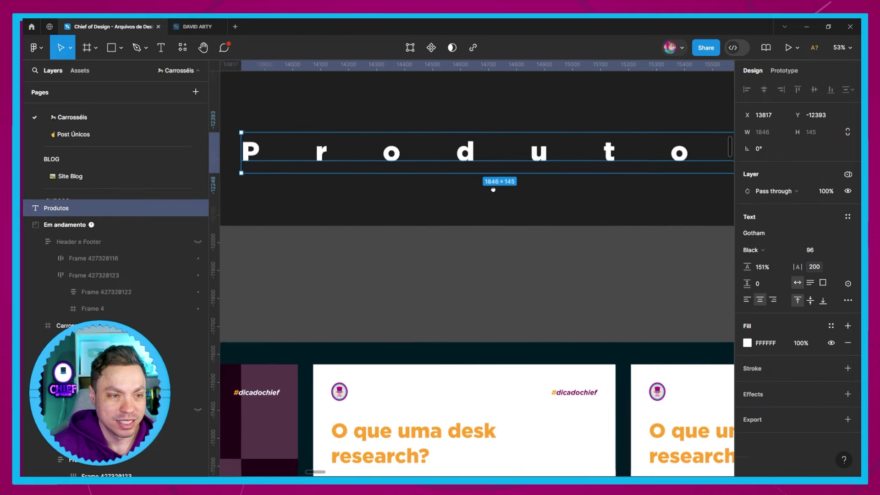
{"action": "scroll", "coordinate": [531, 195], "scroll_direction": "down", "scroll_amount": 1}
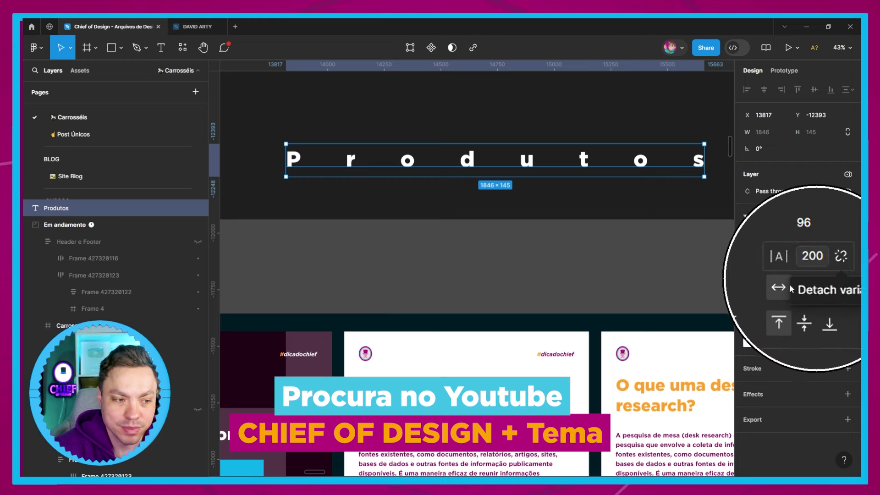
{"action": "scroll", "coordinate": [499, 169], "scroll_direction": "down", "scroll_amount": 2}
{"action": "scroll", "coordinate": [500, 168], "scroll_direction": "down", "scroll_amount": 4}
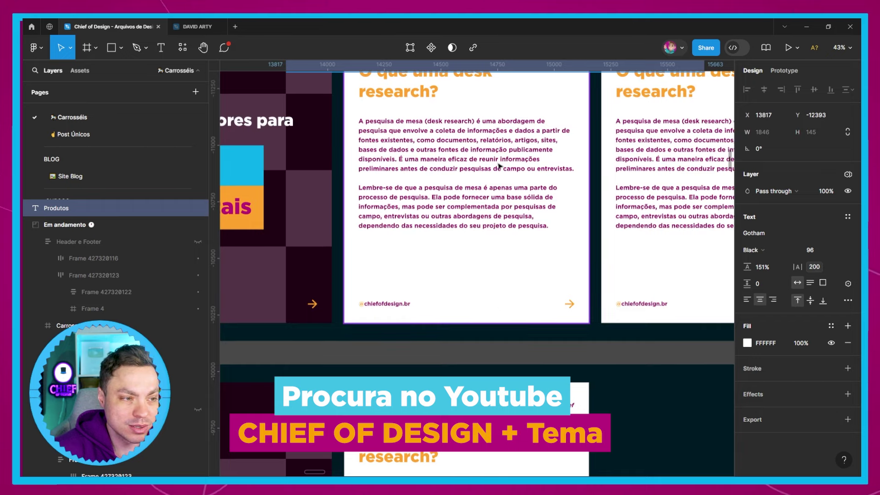
- Detach the desk research Slides instance from its component
{"action": "left_click", "coordinate": [500, 166]}
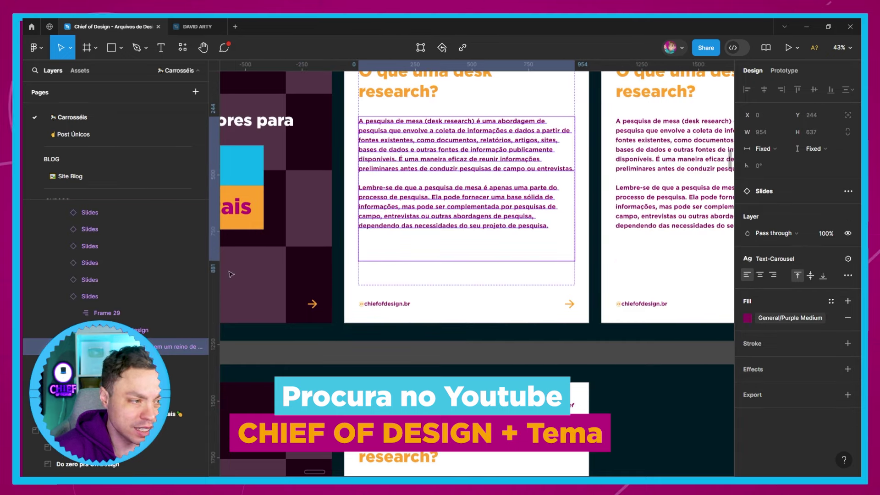
{"action": "left_click", "coordinate": [96, 295]}
{"action": "right_click", "coordinate": [100, 294]}
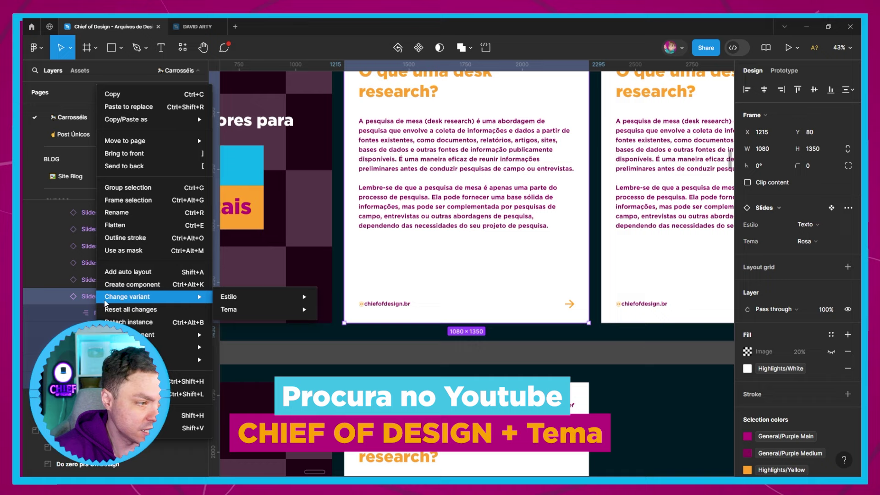
{"action": "left_click", "coordinate": [123, 322]}
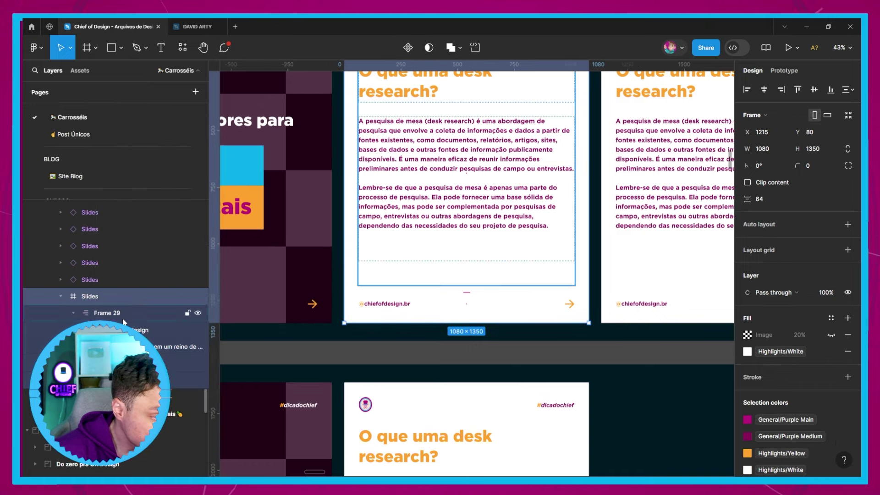
- Remove the Text-Carousel style from the slide's body text
{"action": "double_click", "coordinate": [441, 208]}
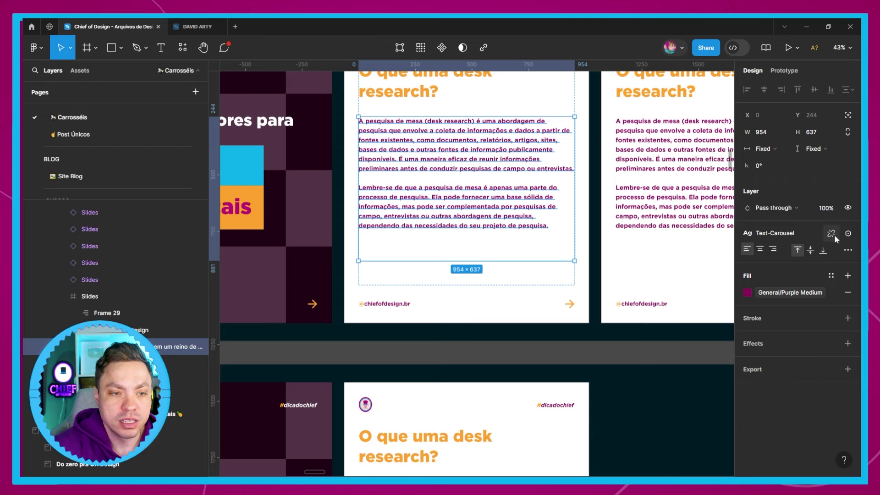
{"action": "left_click", "coordinate": [833, 234]}
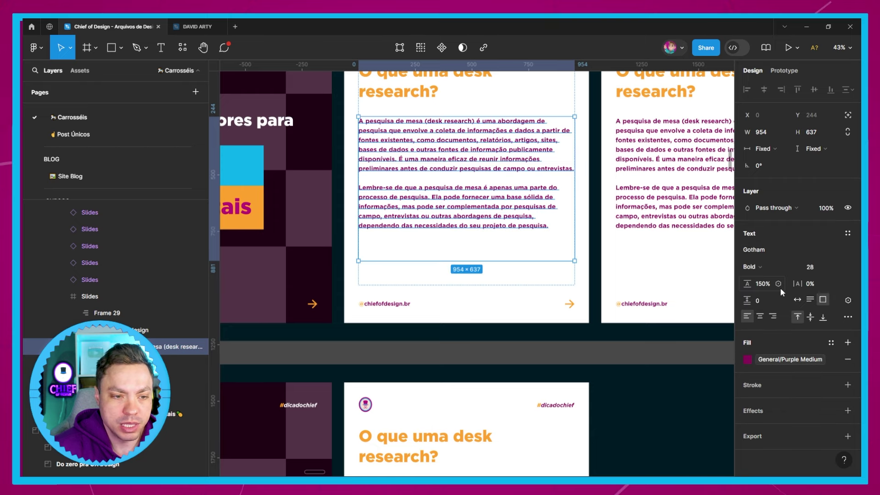
{"action": "left_click", "coordinate": [778, 283]}
- Bind the desk research body text's line height to Tipografia › EntreLinha, giving 125
{"action": "scroll", "coordinate": [797, 368], "scroll_direction": "down", "scroll_amount": 2}
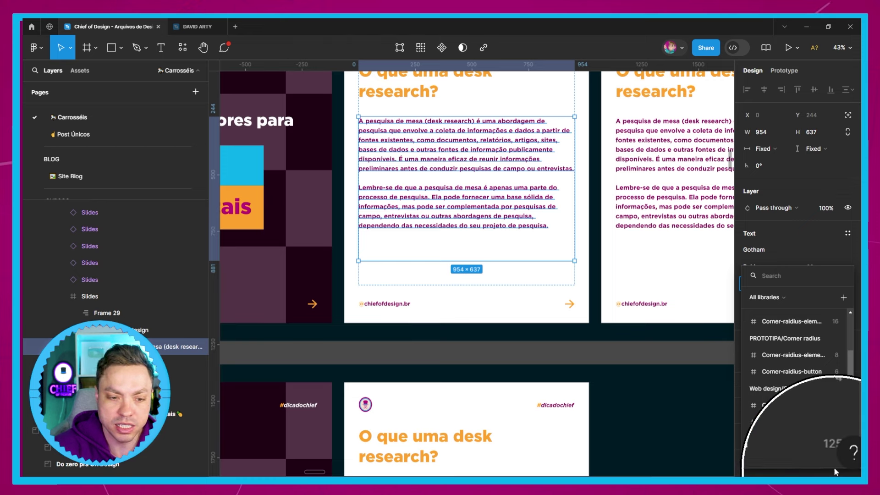
{"action": "left_click", "coordinate": [776, 455]}
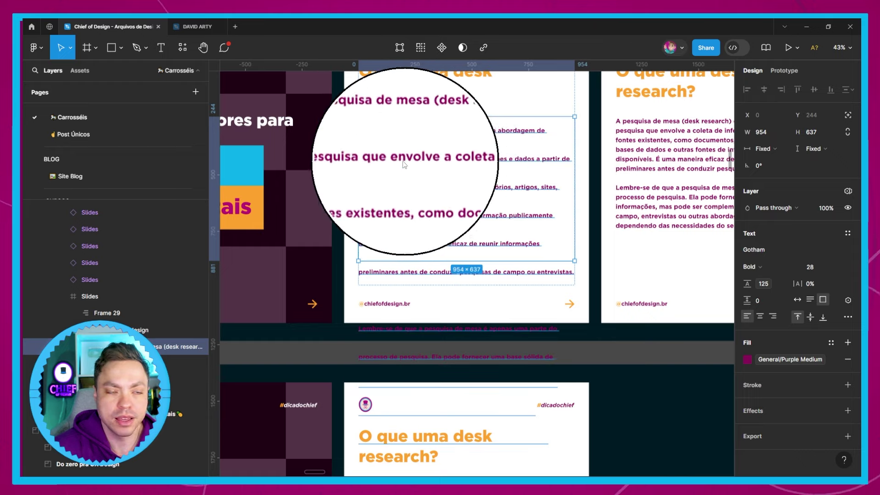
{"action": "scroll", "coordinate": [611, 337], "scroll_direction": "up", "scroll_amount": 2}
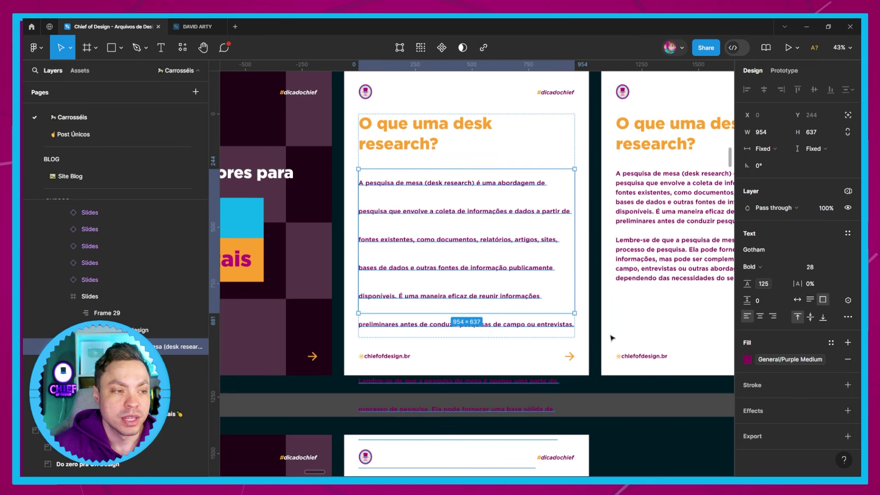
{"action": "mouse_move", "coordinate": [763, 283]}
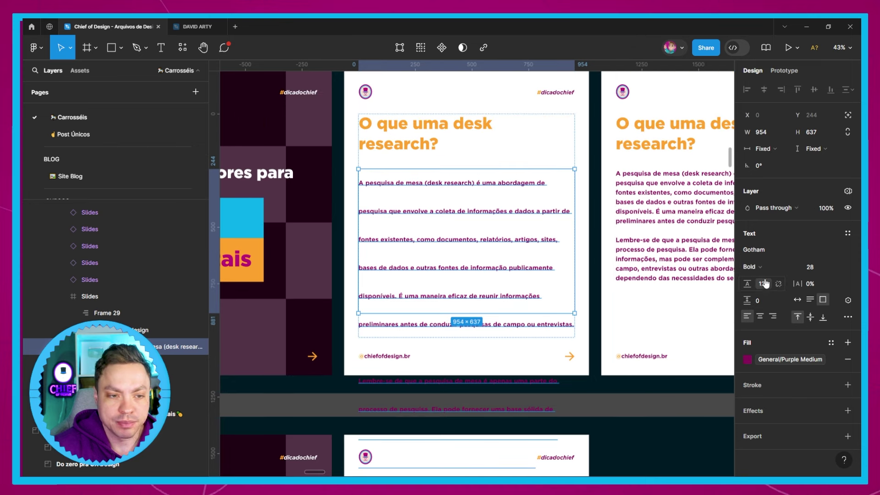
- Try the Tamanho variable as the body text's font size, then undo back to 28 with 150% line height
{"action": "left_click", "coordinate": [826, 268]}
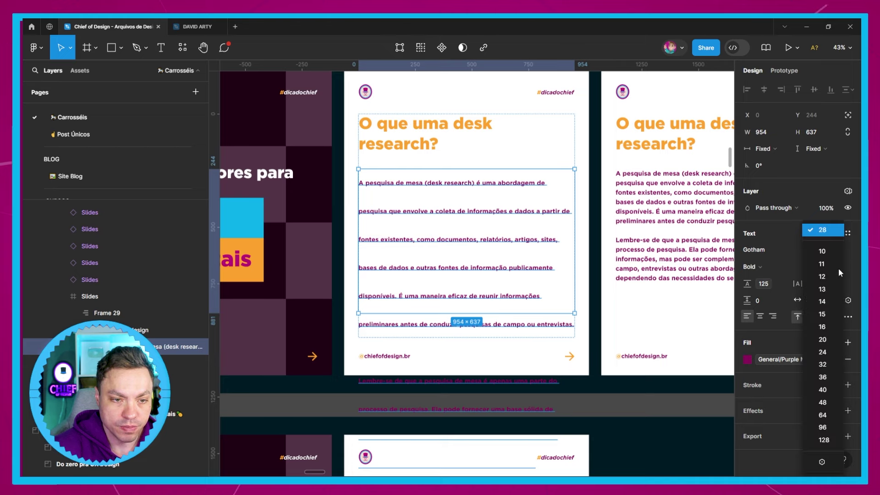
{"action": "left_click", "coordinate": [791, 245]}
{"action": "left_click", "coordinate": [840, 268]}
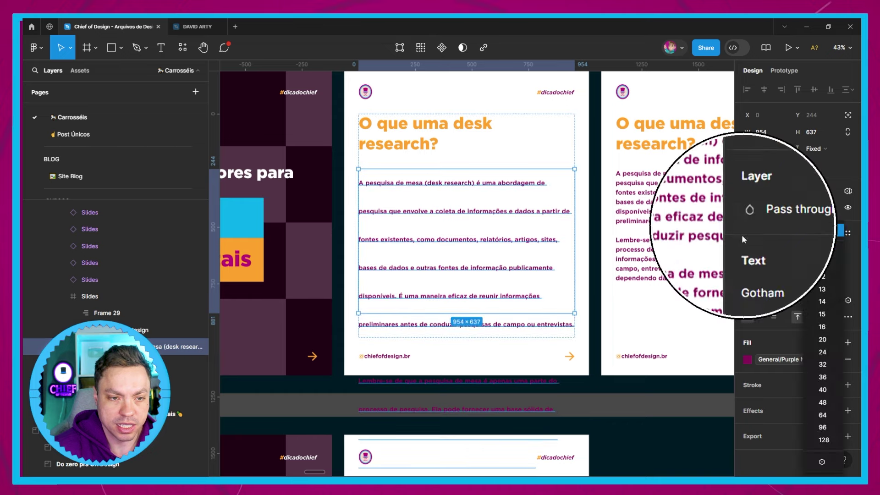
{"action": "left_click", "coordinate": [823, 462]}
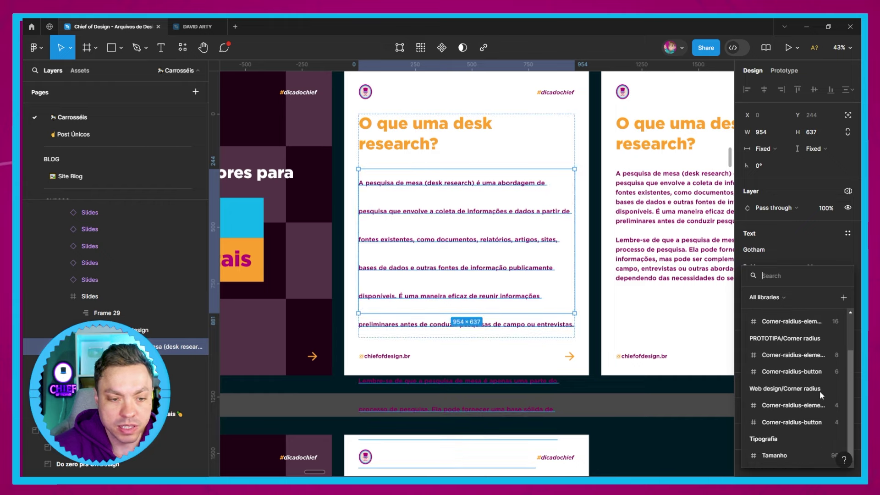
{"action": "scroll", "coordinate": [774, 433], "scroll_direction": "down", "scroll_amount": 2}
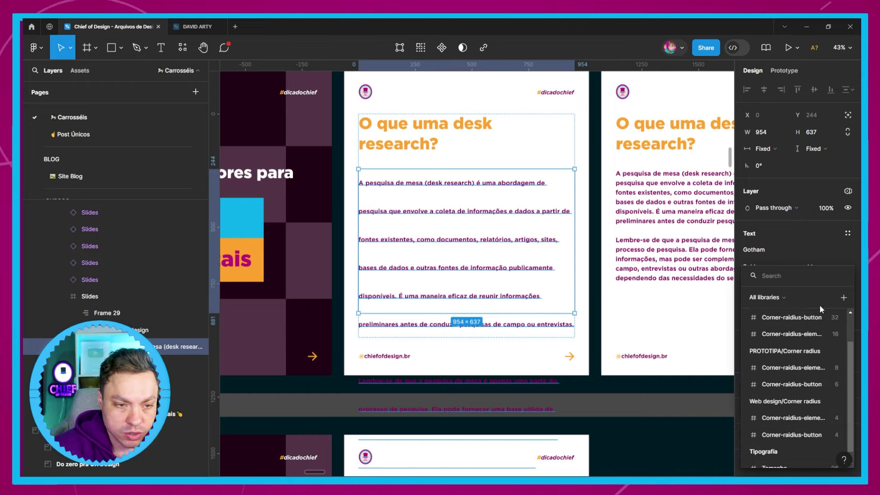
{"action": "left_click", "coordinate": [810, 243]}
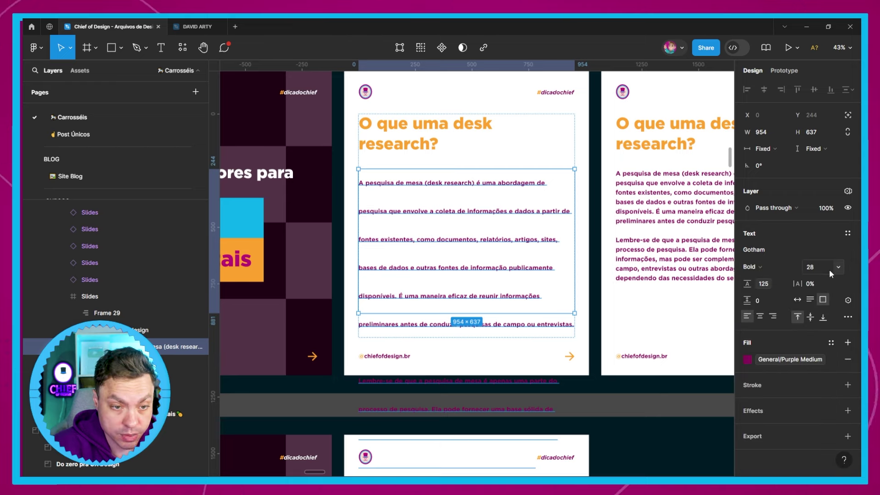
{"action": "left_click", "coordinate": [836, 269]}
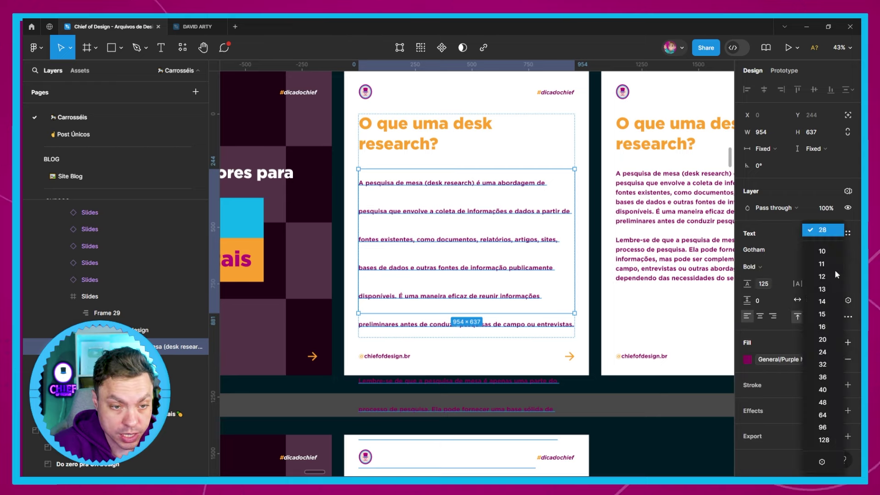
{"action": "left_click", "coordinate": [822, 462]}
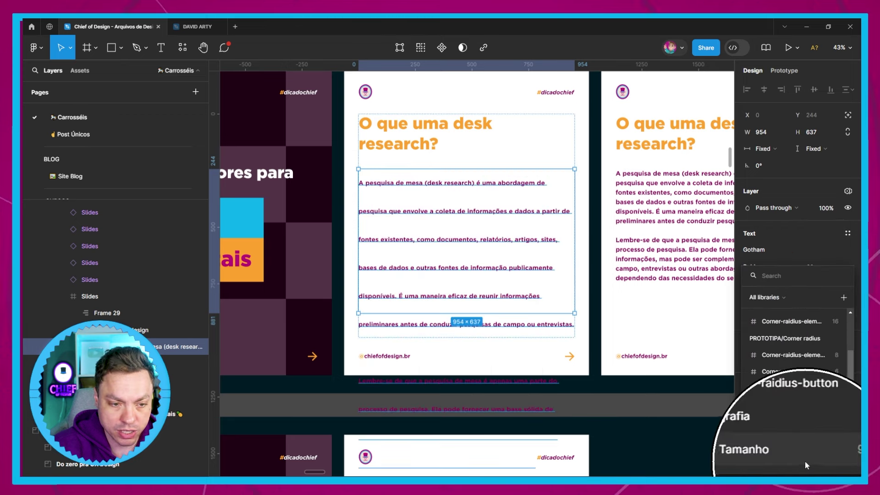
{"action": "left_click", "coordinate": [784, 456]}
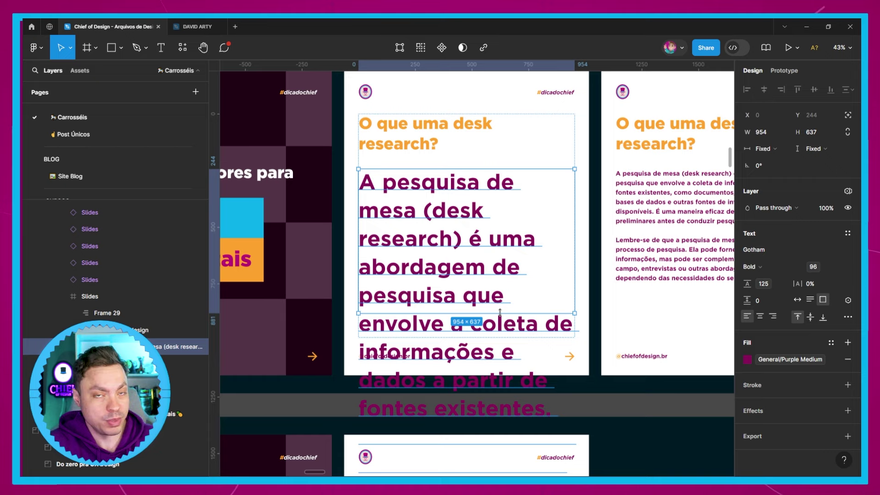
{"action": "key", "text": "ctrl+z"}
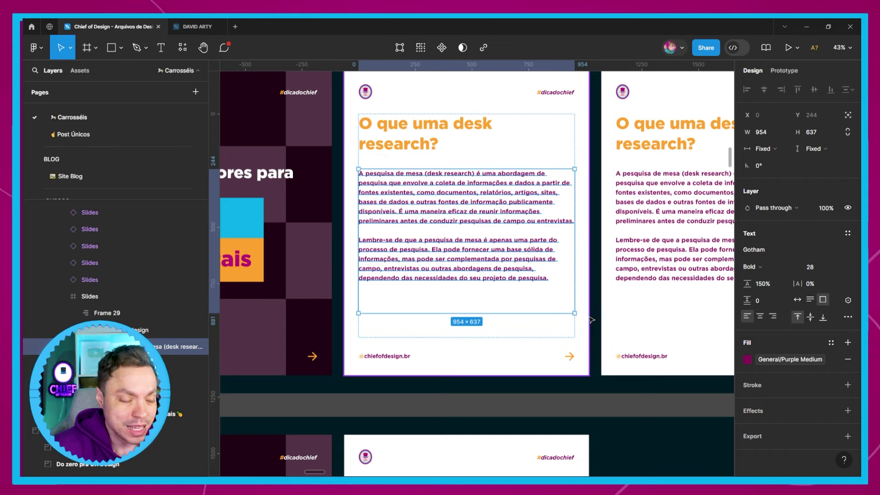
- Bind the desk research body text's font weight to Tipografia › Bold e Borda, rendering it thin
{"action": "left_click", "coordinate": [788, 269]}
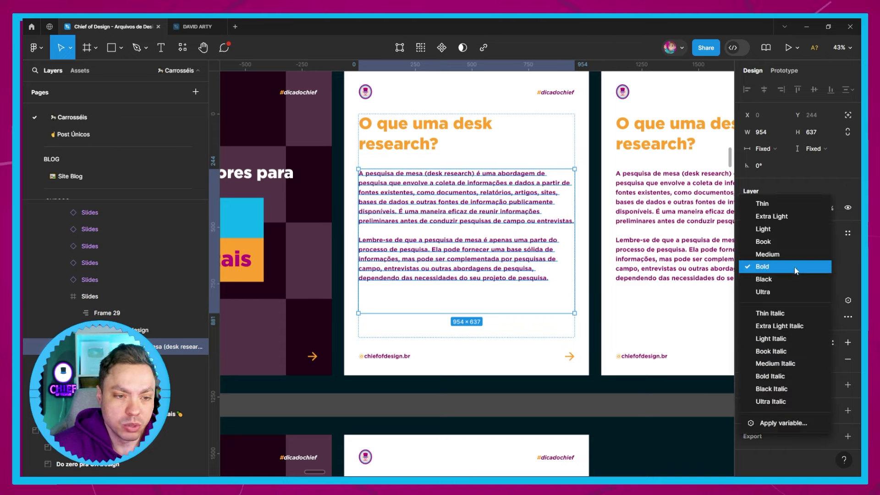
{"action": "left_click", "coordinate": [784, 423]}
{"action": "scroll", "coordinate": [785, 403], "scroll_direction": "down", "scroll_amount": 2}
{"action": "scroll", "coordinate": [787, 399], "scroll_direction": "down", "scroll_amount": 2}
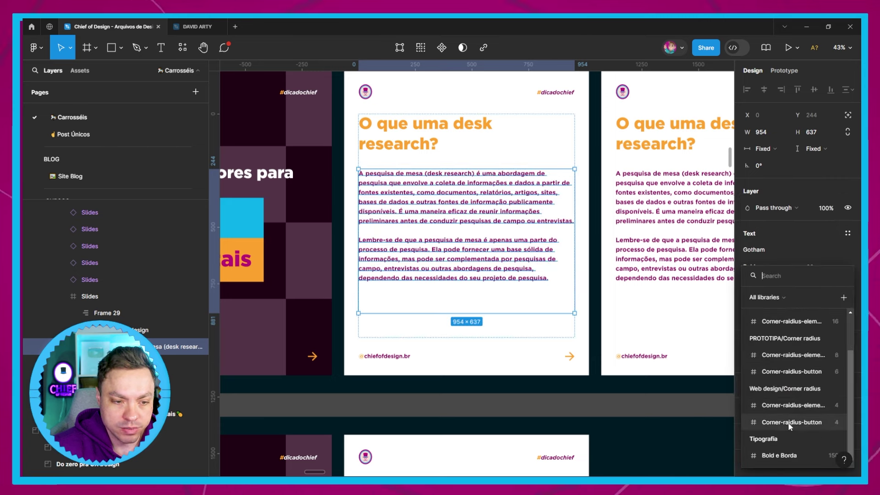
{"action": "left_click", "coordinate": [782, 453]}
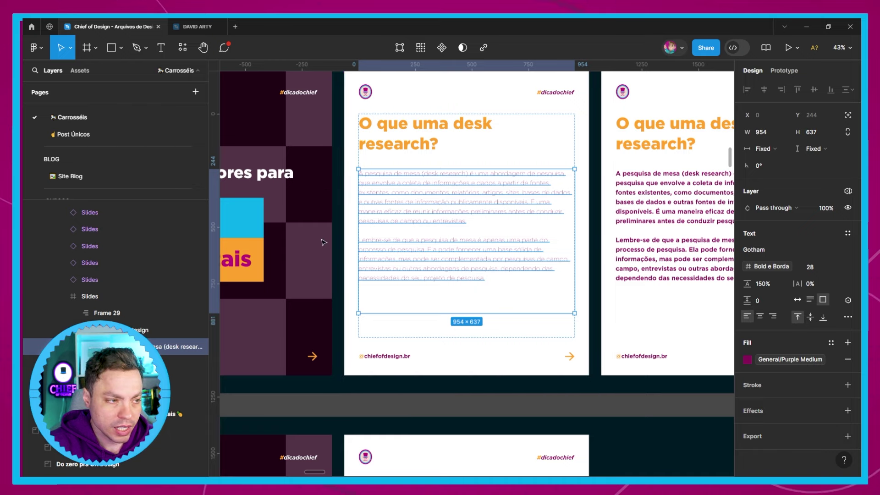
{"action": "left_click", "coordinate": [343, 240]}
{"action": "scroll", "coordinate": [394, 221], "scroll_direction": "left", "scroll_amount": 5}
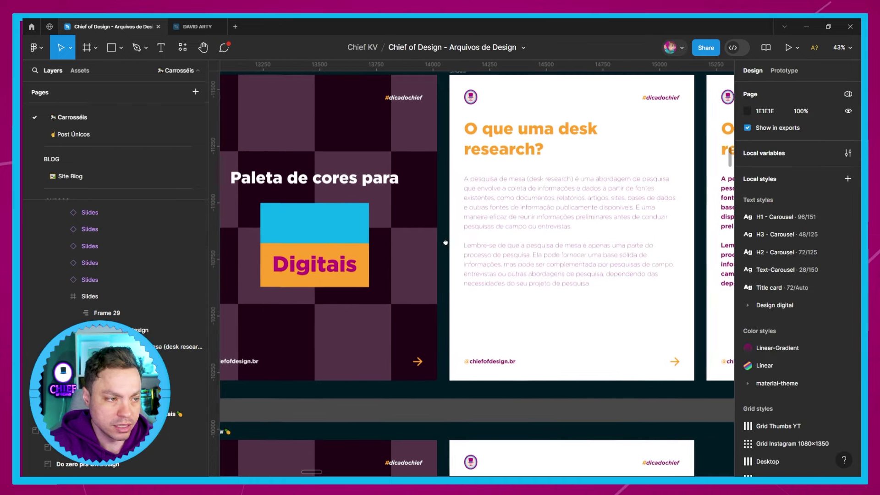
- Give the blue Azul rectangle a Bold e Borda corner radius of 150, making it a pill
{"action": "double_click", "coordinate": [387, 221]}
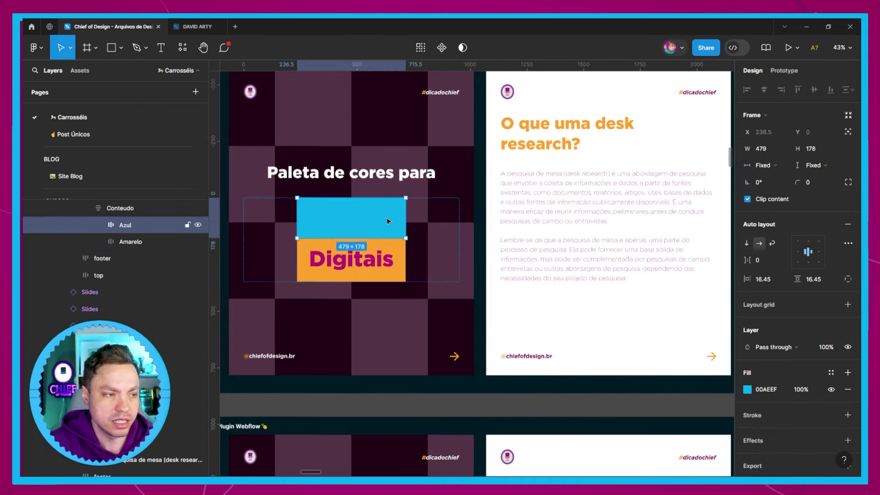
{"action": "left_click", "coordinate": [816, 183]}
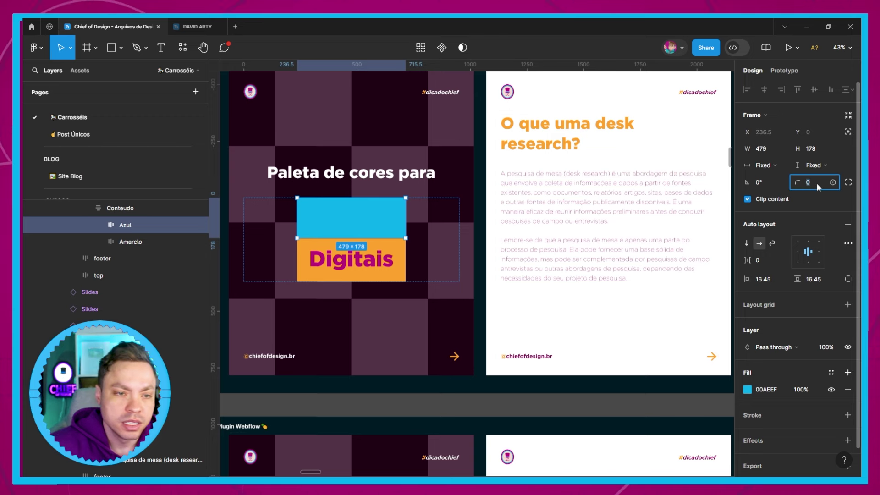
{"action": "left_click", "coordinate": [832, 182]}
{"action": "scroll", "coordinate": [812, 333], "scroll_direction": "down", "scroll_amount": 2}
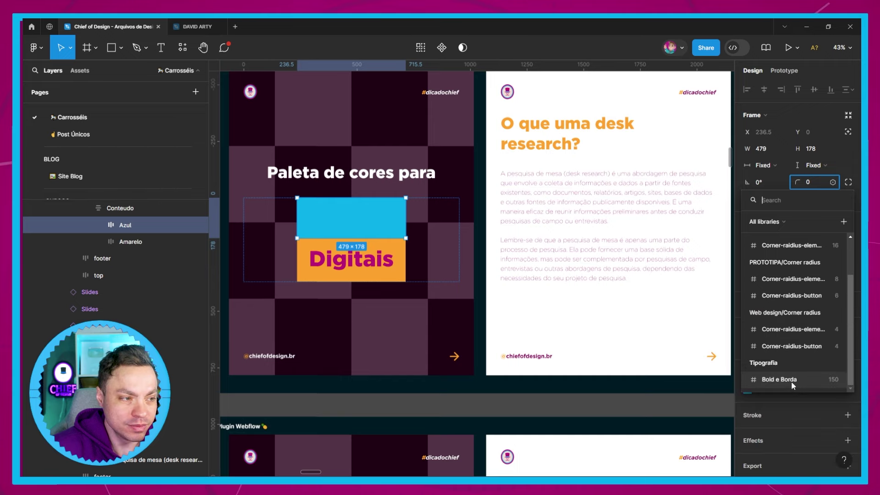
{"action": "left_click", "coordinate": [791, 382]}
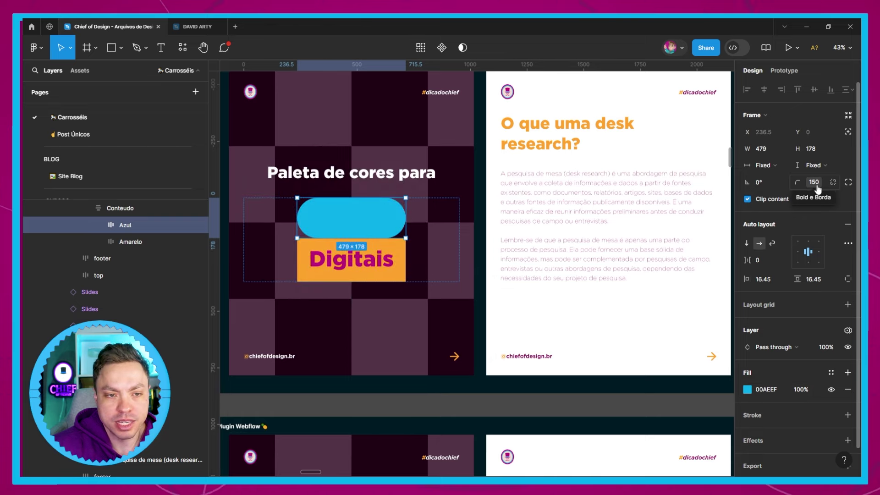
- Recheck the corner radius variable list, deselect the rectangle, and open the Local variables window
{"action": "left_click", "coordinate": [831, 182]}
{"action": "scroll", "coordinate": [796, 349], "scroll_direction": "down", "scroll_amount": 1}
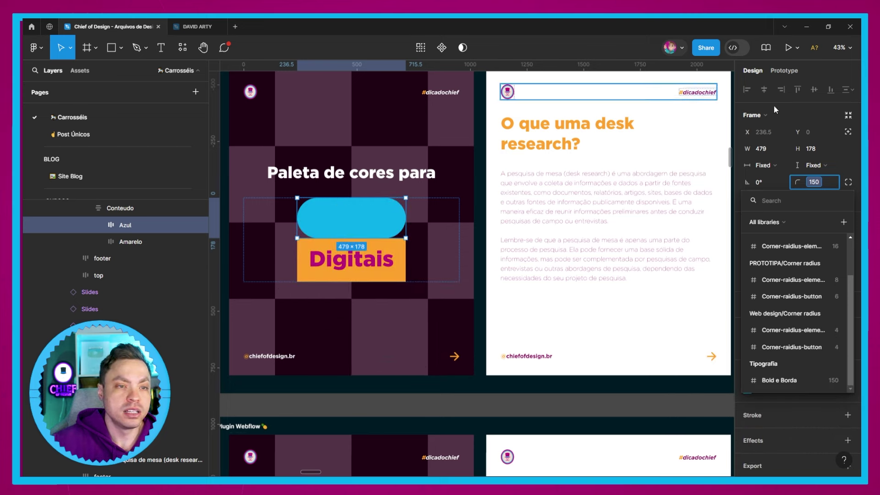
{"action": "key", "text": "Escape"}
{"action": "scroll", "coordinate": [712, 303], "scroll_direction": "up", "scroll_amount": 2}
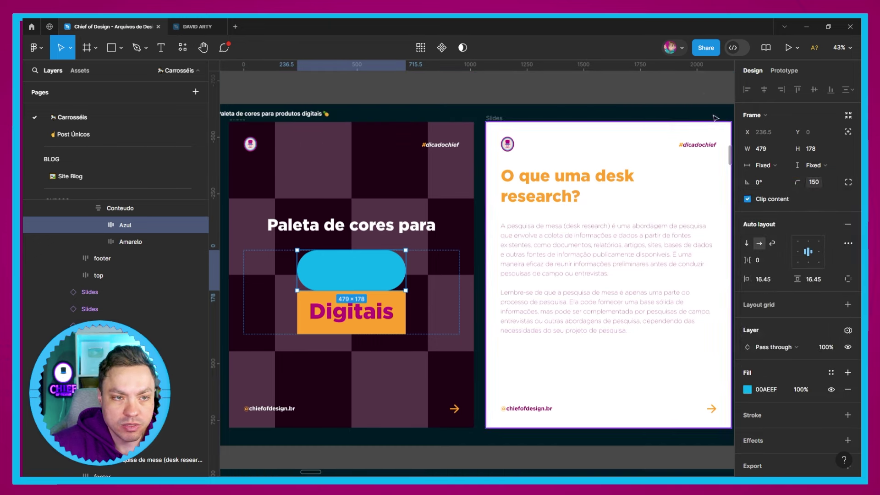
{"action": "key", "text": "Escape"}
{"action": "scroll", "coordinate": [724, 138], "scroll_direction": "up", "scroll_amount": 4}
{"action": "left_click", "coordinate": [844, 156]}
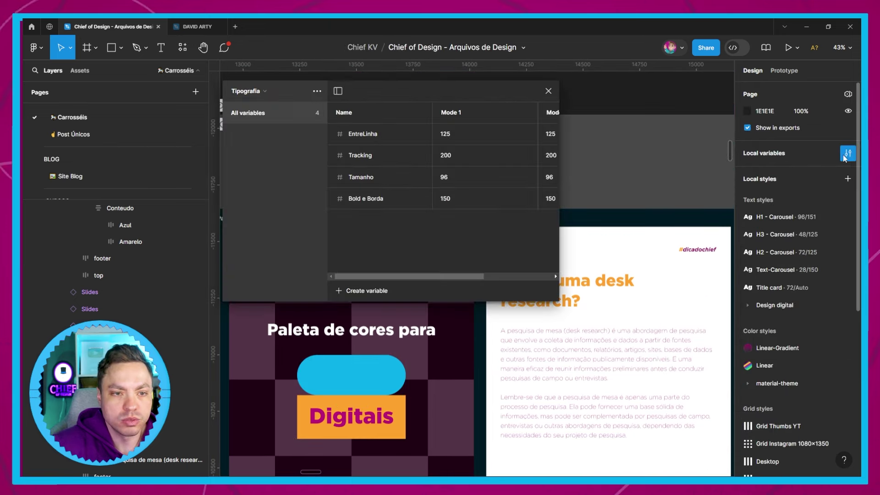
- Switch the Local variables window to the Design gráfico collection and review Primary-Light's scoping
{"action": "left_click", "coordinate": [247, 91]}
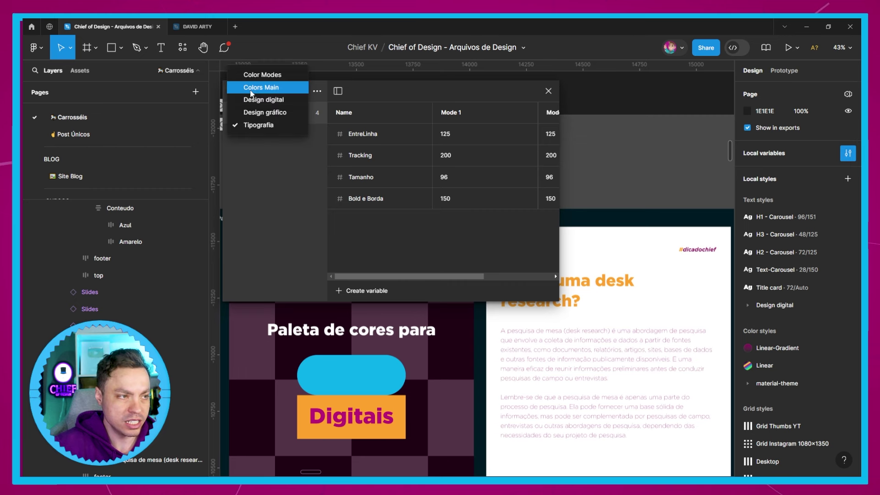
{"action": "left_click", "coordinate": [266, 111]}
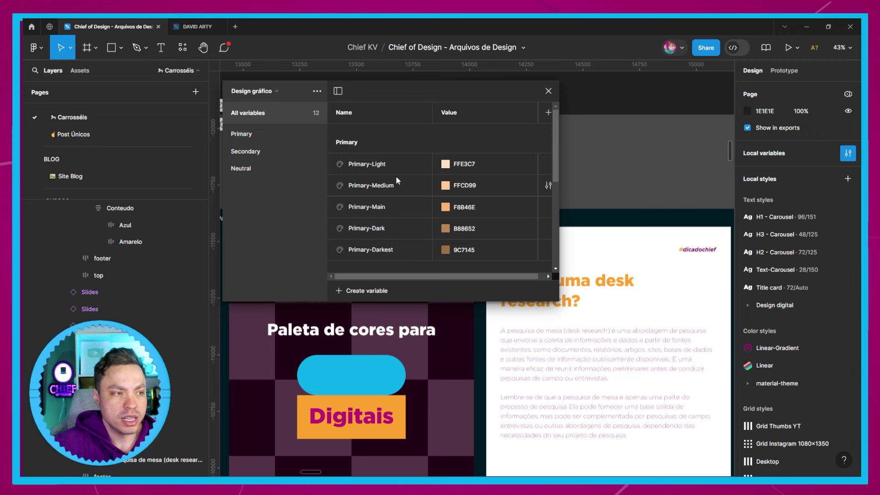
{"action": "left_click", "coordinate": [548, 164]}
{"action": "left_click", "coordinate": [469, 185]}
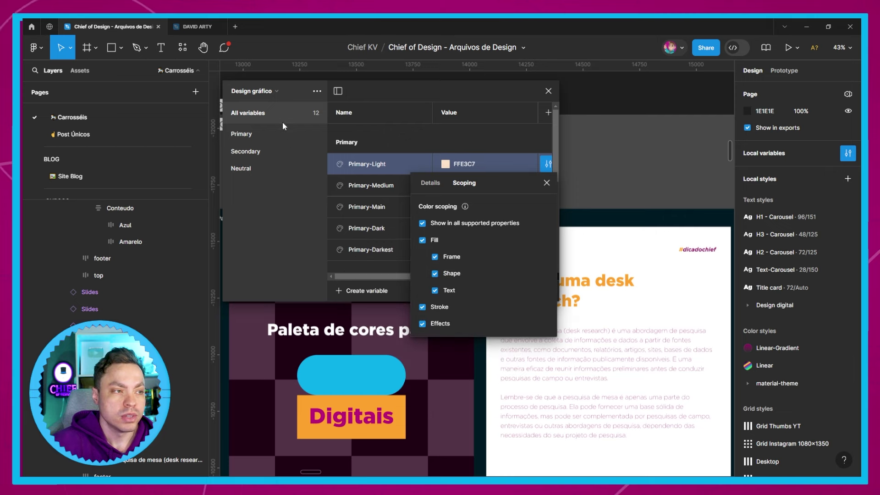
{"action": "left_click", "coordinate": [271, 91]}
{"action": "left_click", "coordinate": [462, 128]}
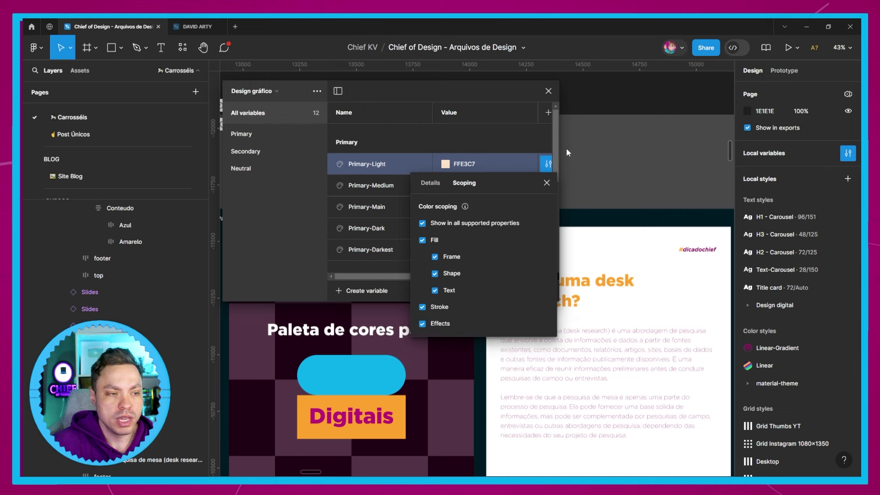
{"action": "left_click", "coordinate": [653, 155]}
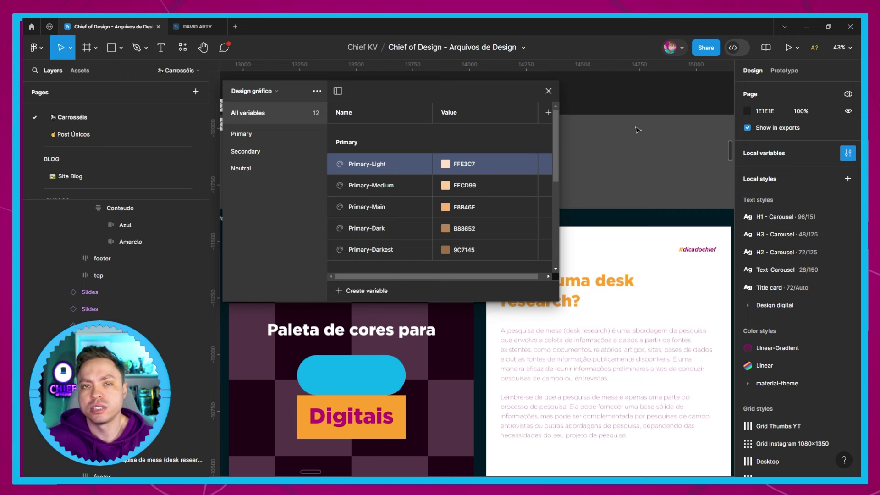